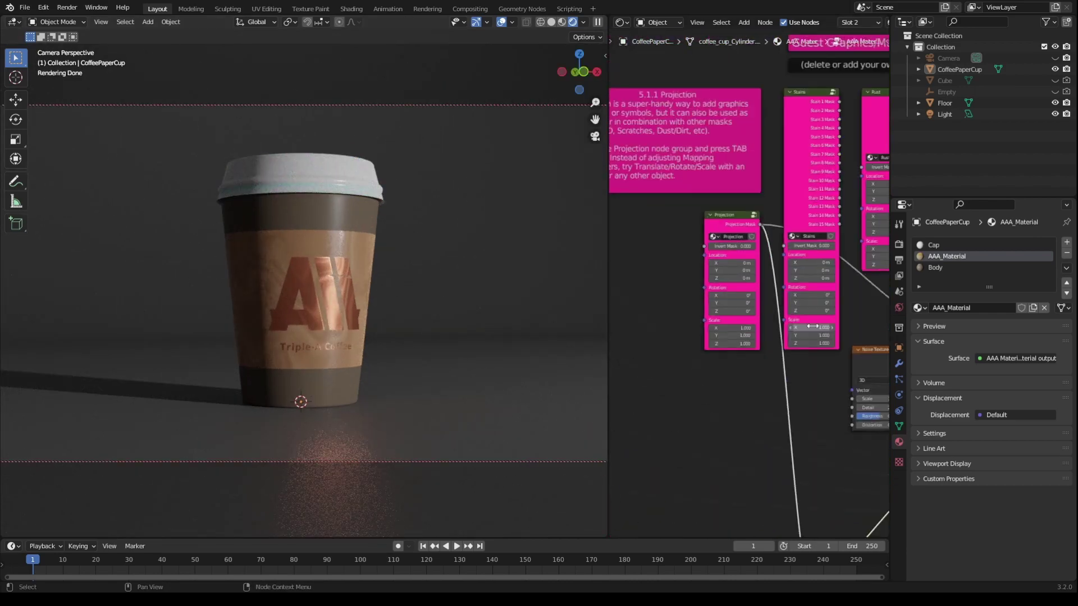
- Raise Scratches GUEST G. Edge Influence and Scratches MID Edge Influence toward their maximum on the material's node
scroll(749, 221, up, 5)
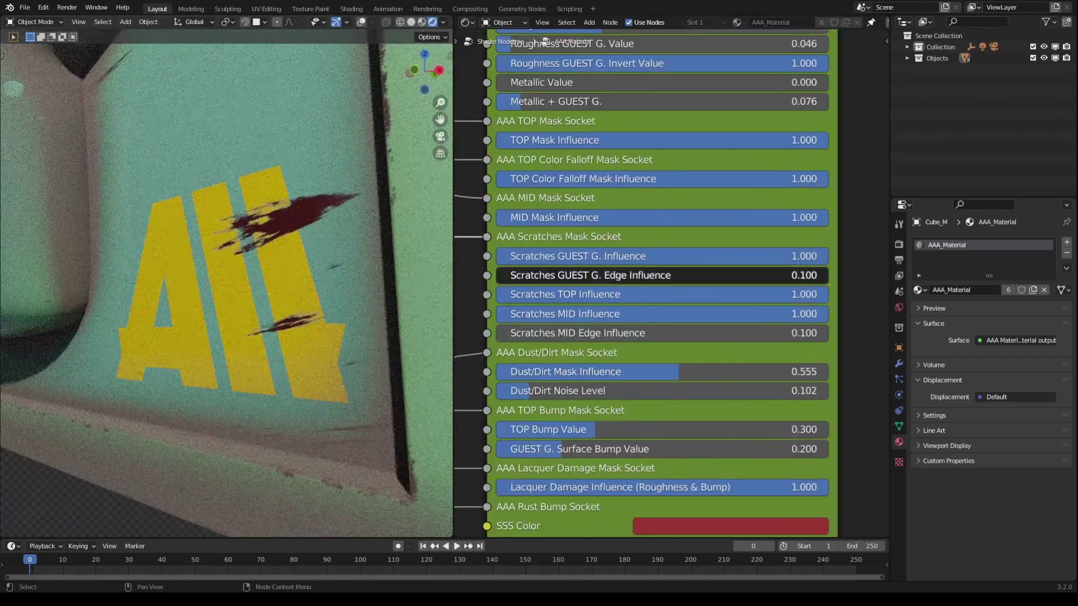
drag(663, 275, 825, 275)
drag(561, 333, 825, 332)
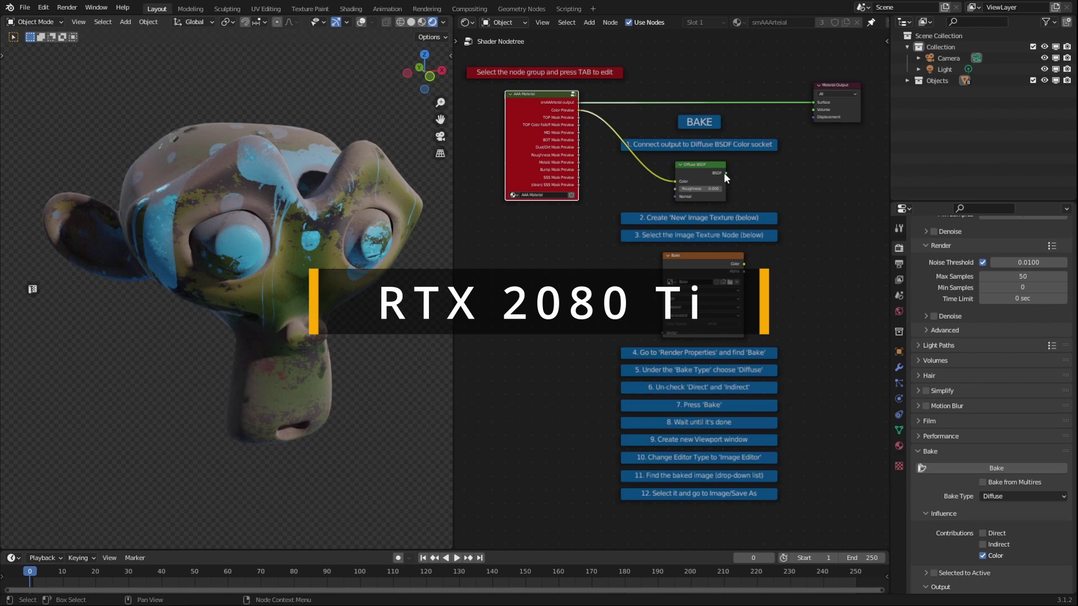
- Wire the AAA Material group's Color Preview into the Diffuse BSDF color, and the Diffuse BSDF into the Material Output surface
drag(726, 174, 814, 102)
drag(579, 129, 676, 180)
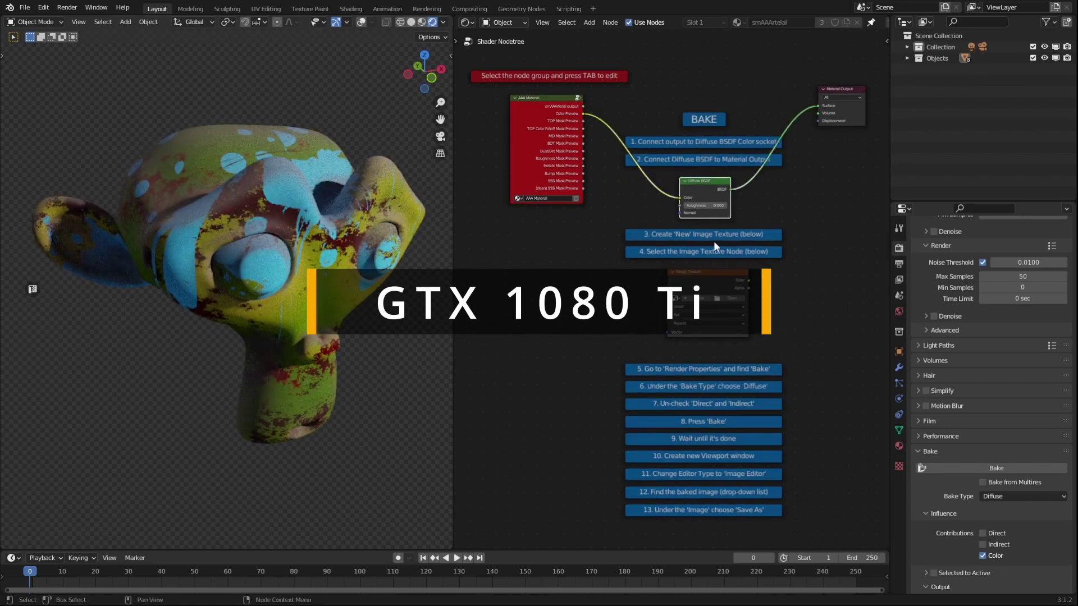
- Create a new image named Diffuse in the Image Texture node and bake the diffuse color map into it
click(709, 298)
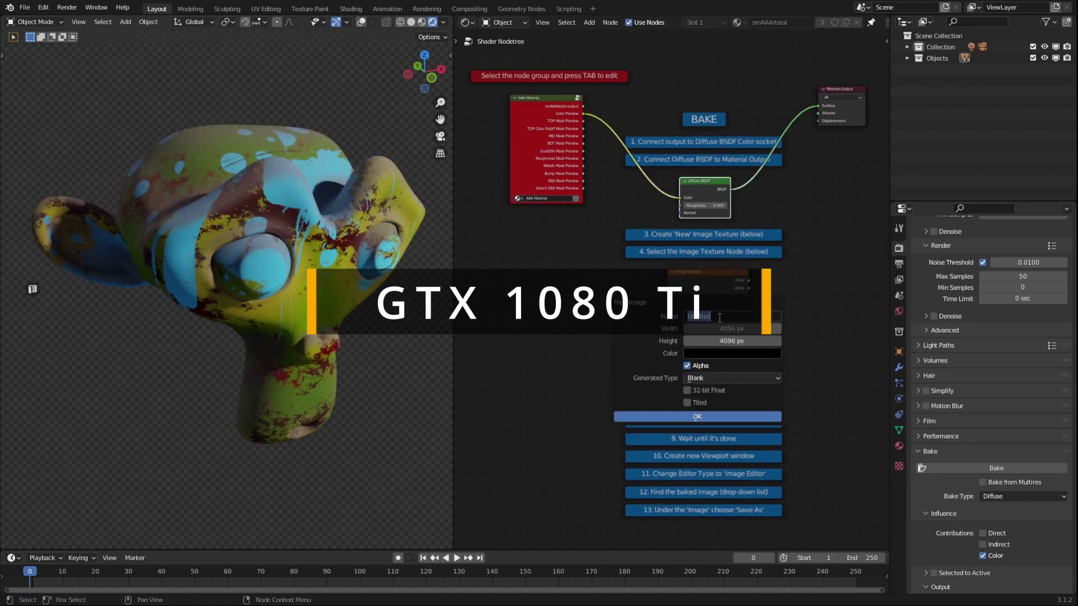
text(Diffuse)
click(679, 419)
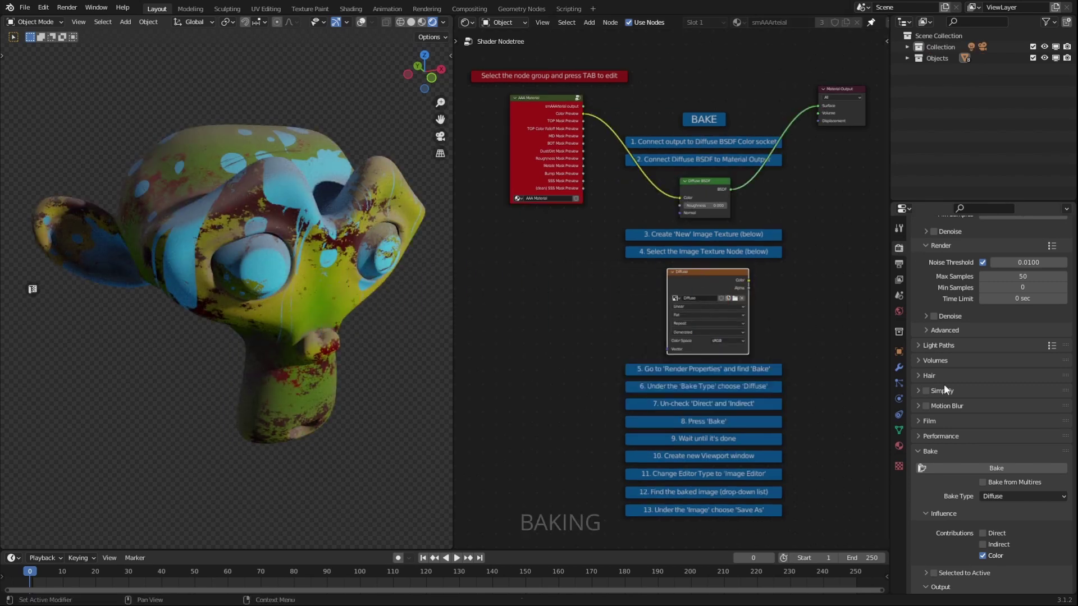
click(997, 468)
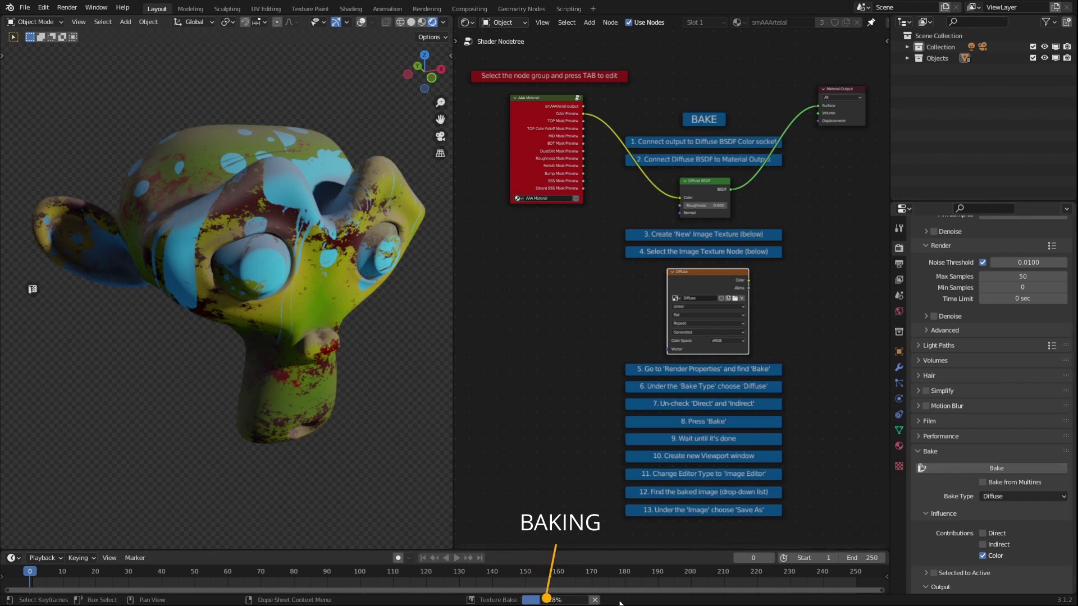
- Replace the shader nodes with an Image Editor and display the baked image there
click(466, 22)
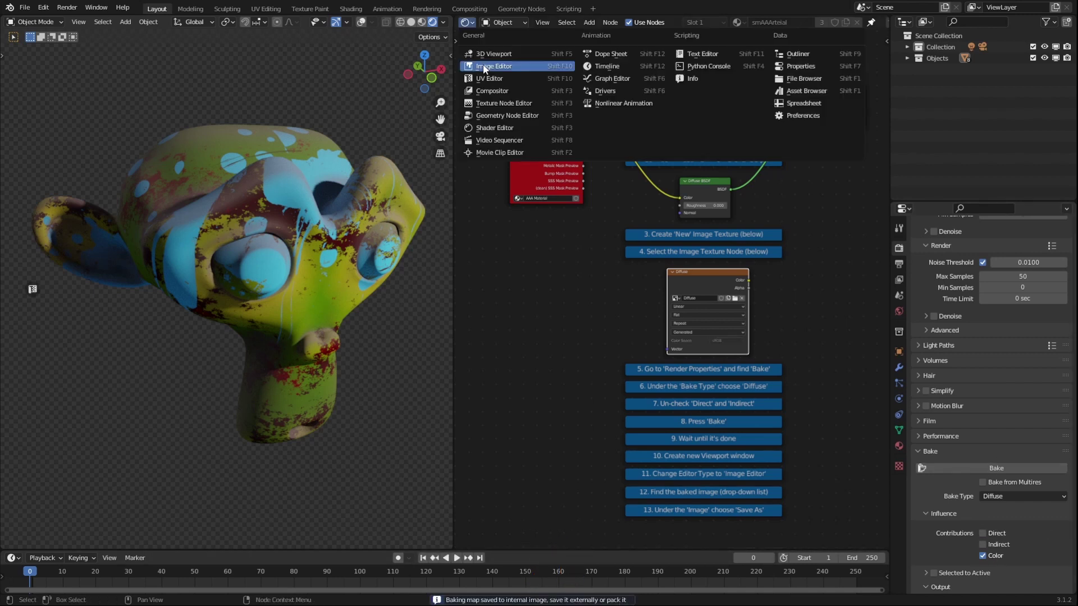
click(500, 65)
click(598, 22)
click(638, 61)
click(558, 23)
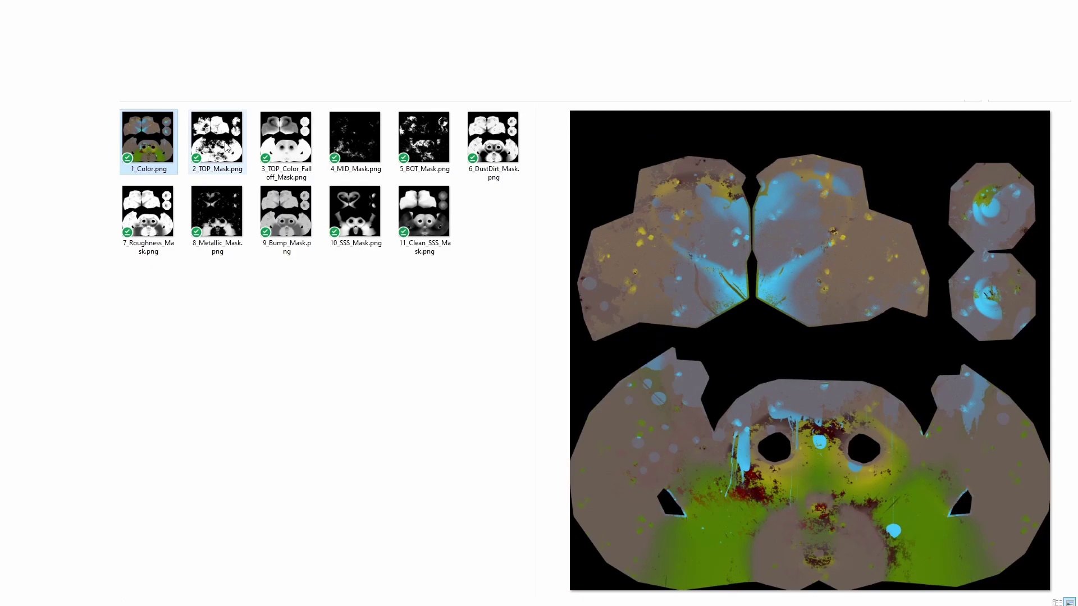
- Preview the exported mask images one after another, from 2_TOP_Mask.png to 11_Clean_SSS_Mask.png
click(226, 145)
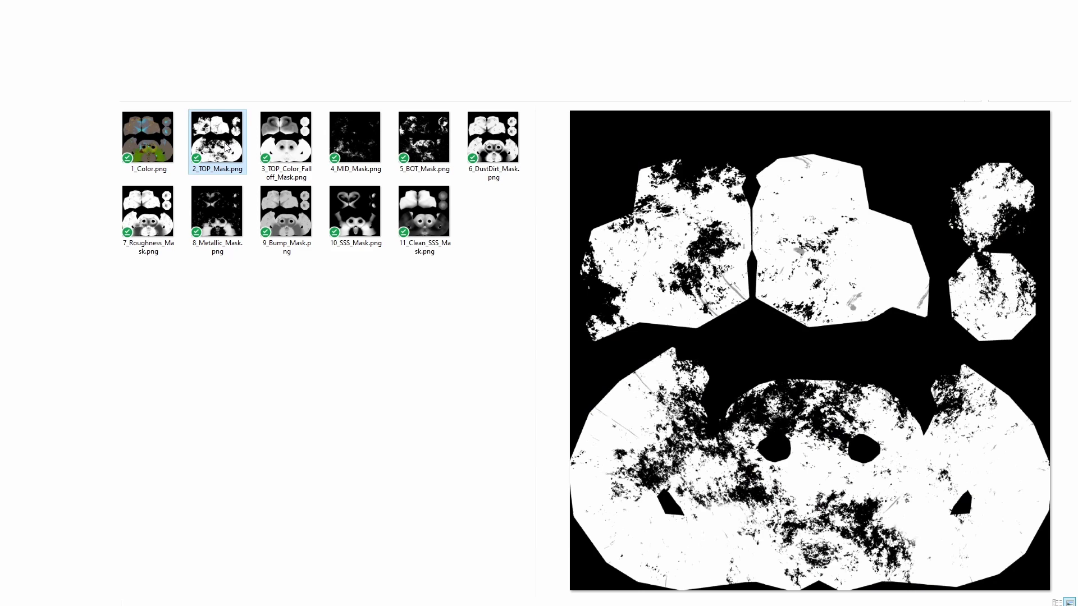
click(286, 142)
click(359, 143)
click(425, 141)
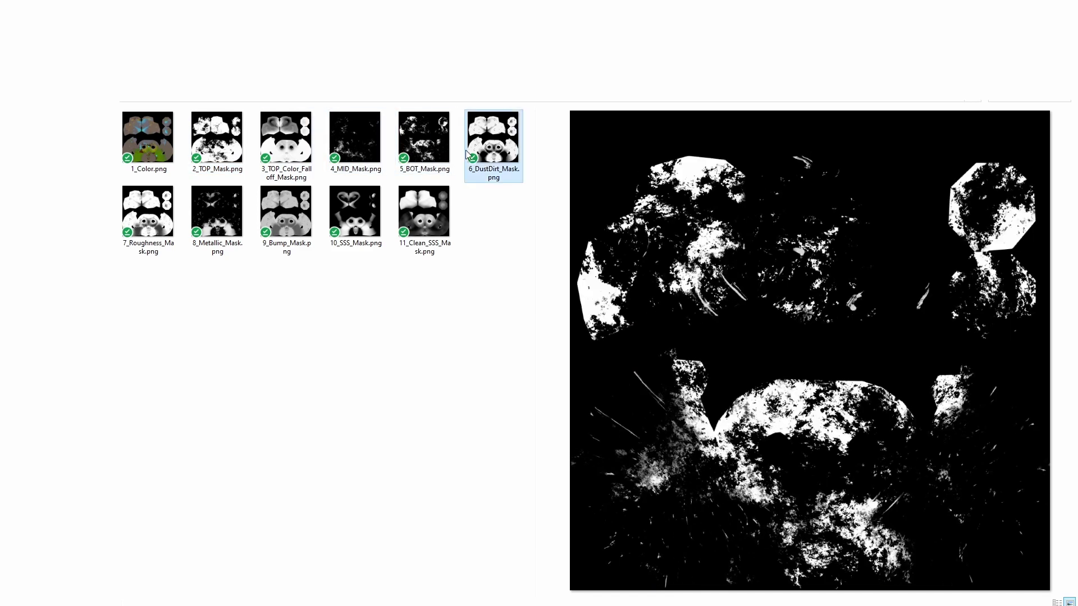
click(148, 211)
click(223, 201)
click(273, 208)
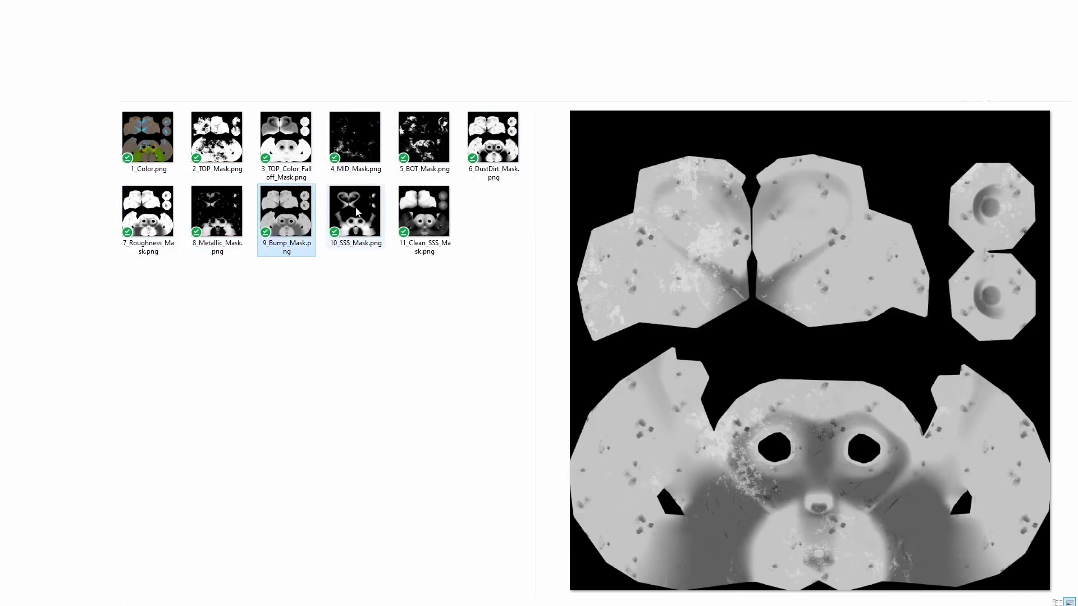
click(357, 212)
click(424, 212)
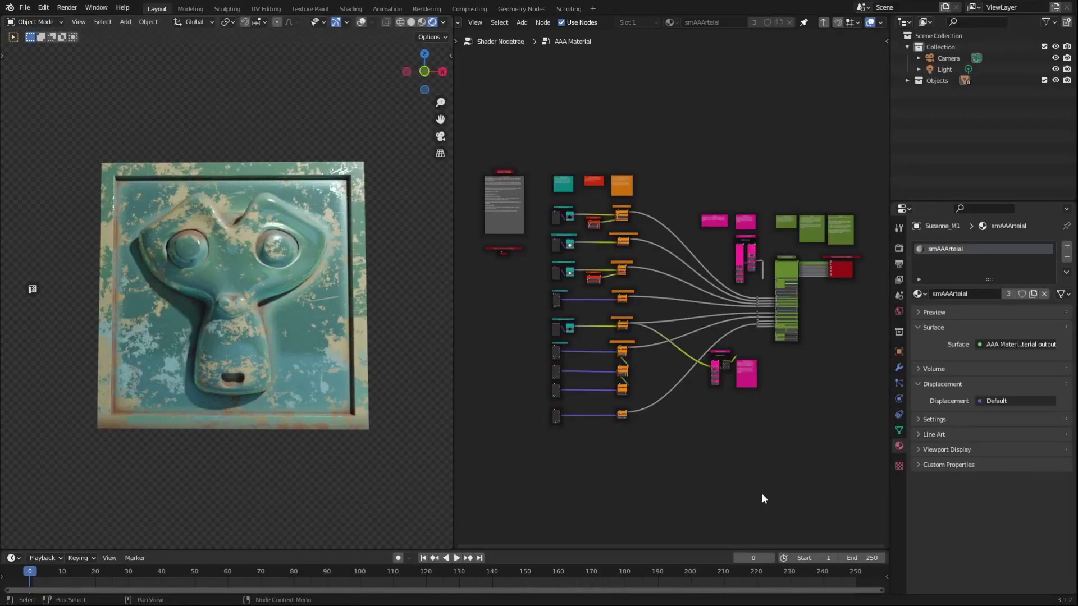
- Preview single outputs of the smAAArterial node on the Suzanne panel, and undo the preview
key(Tab)
scroll(546, 157, up, 2)
ctrl+shift+click(546, 156)
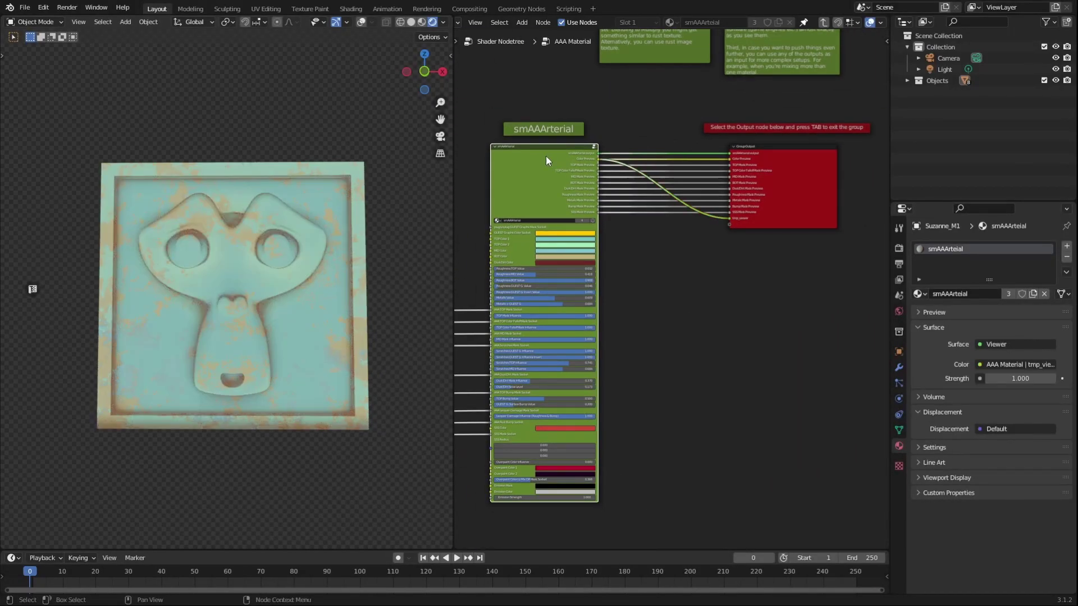
ctrl+shift+click(546, 156)
key(ctrl+z)
scroll(716, 301, down, 2)
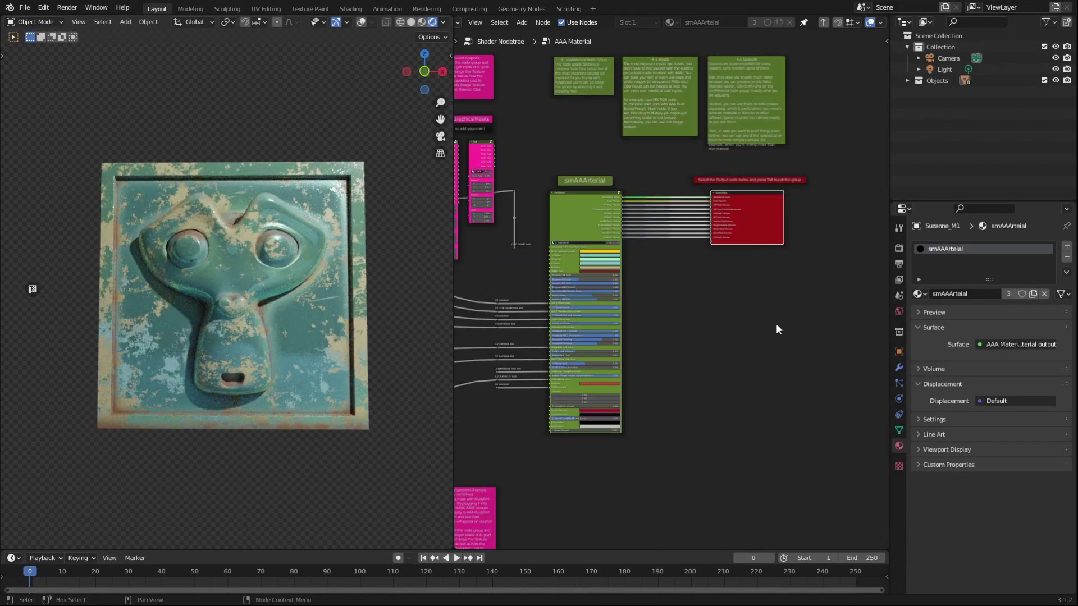
- Open the scene's render settings and choose a render engine
click(899, 248)
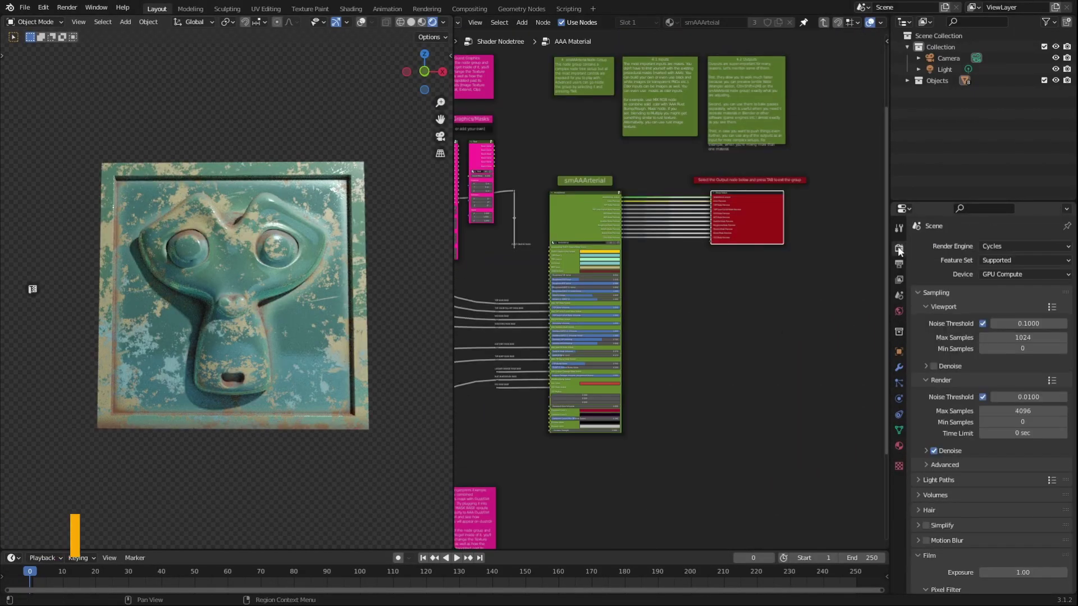
click(1004, 248)
click(1007, 261)
scroll(589, 258, up, 5)
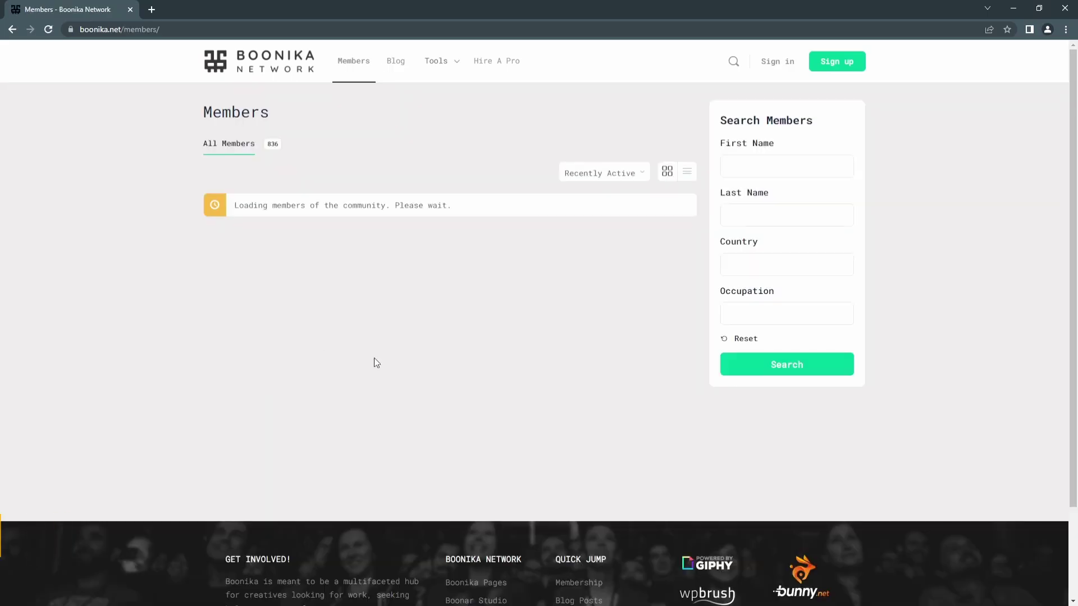
scroll(391, 344, down, 3)
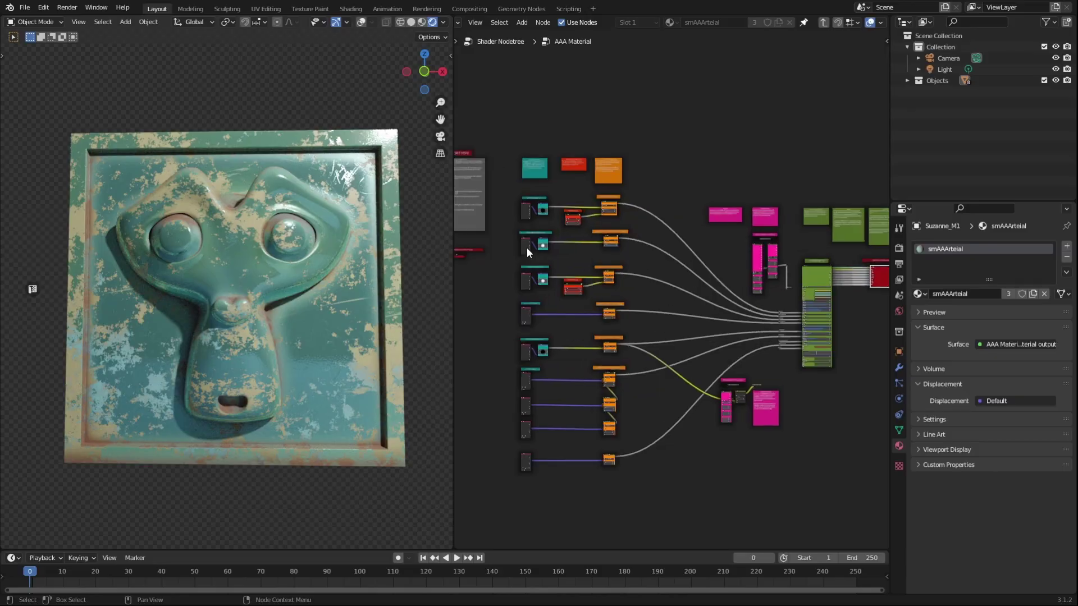
- Examine the START HERE notes that explain the AAA Material terms inside the node group
key(Tab)
scroll(805, 308, up, 6)
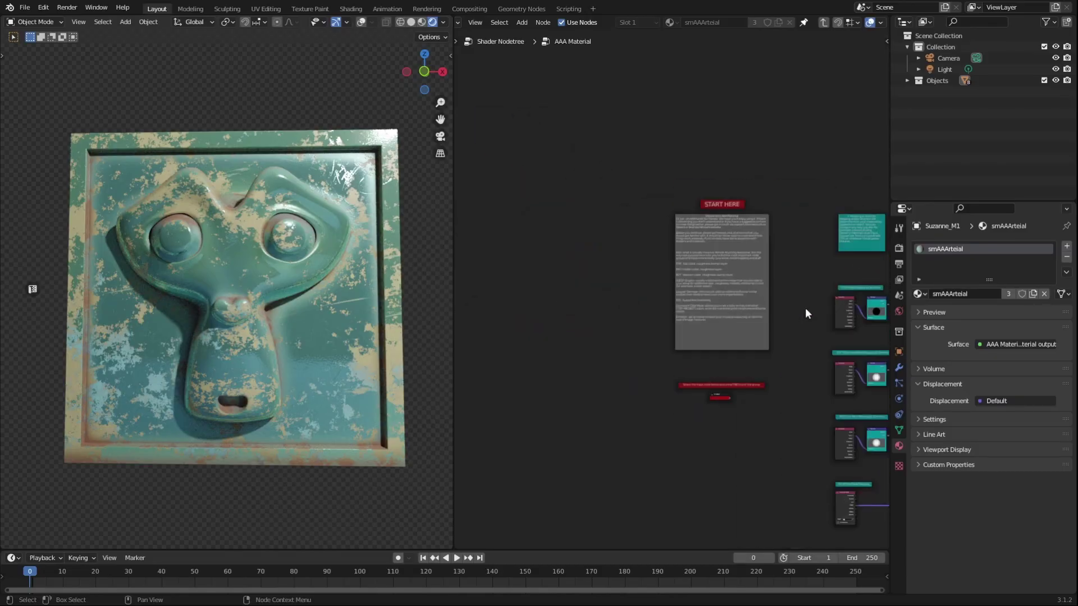
scroll(748, 317, up, 4)
middle_drag(699, 302, 745, 351)
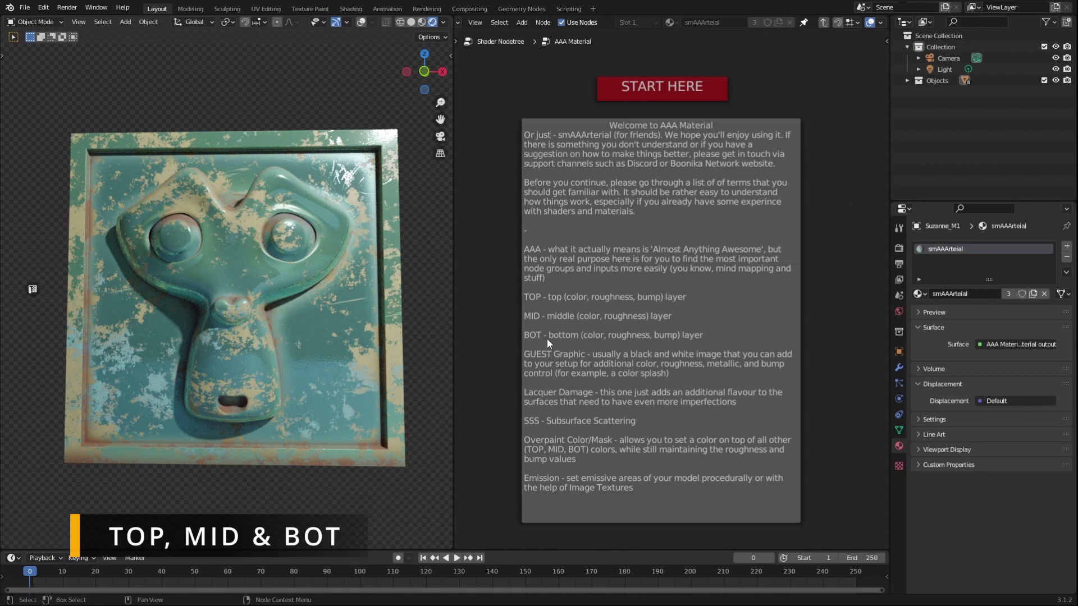
- Change TOP Color 1 to green and TOP Color 2 to light cyan on the smAAArterial node
scroll(752, 347, down, 5)
scroll(752, 347, up, 5)
click(752, 176)
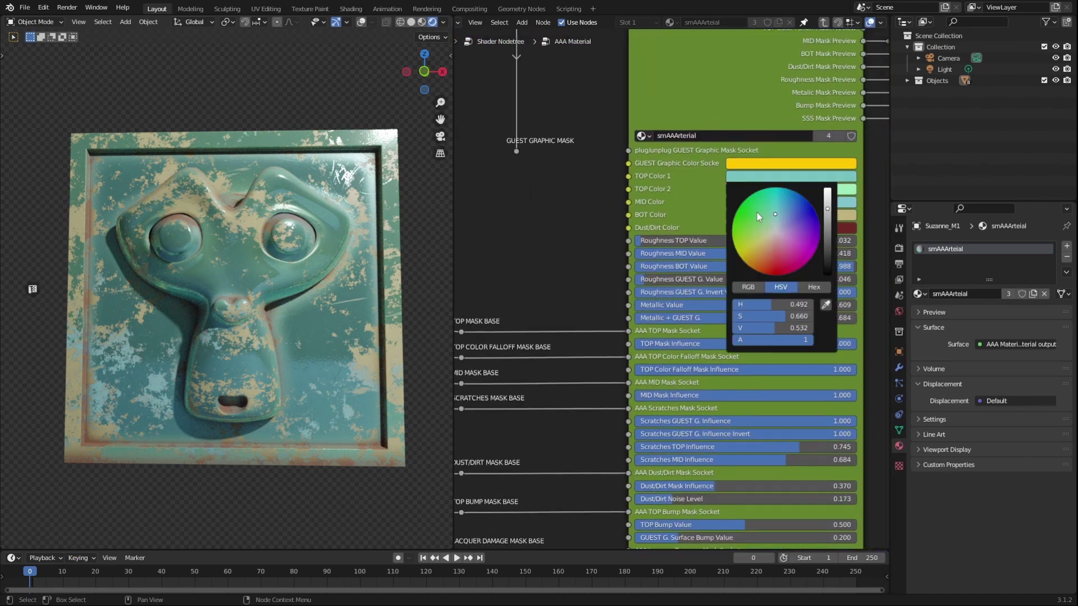
click(757, 213)
click(790, 190)
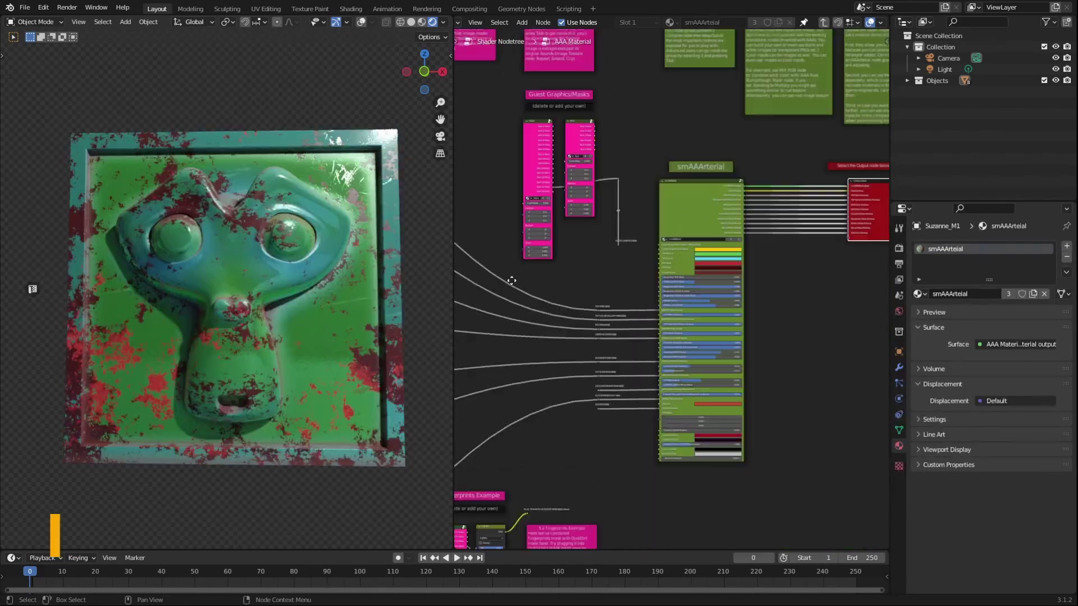
- Connect the GUEST GRAPHIC MASK to the smAAArterial node and try other GUEST Graphic colors
drag(536, 205, 578, 217)
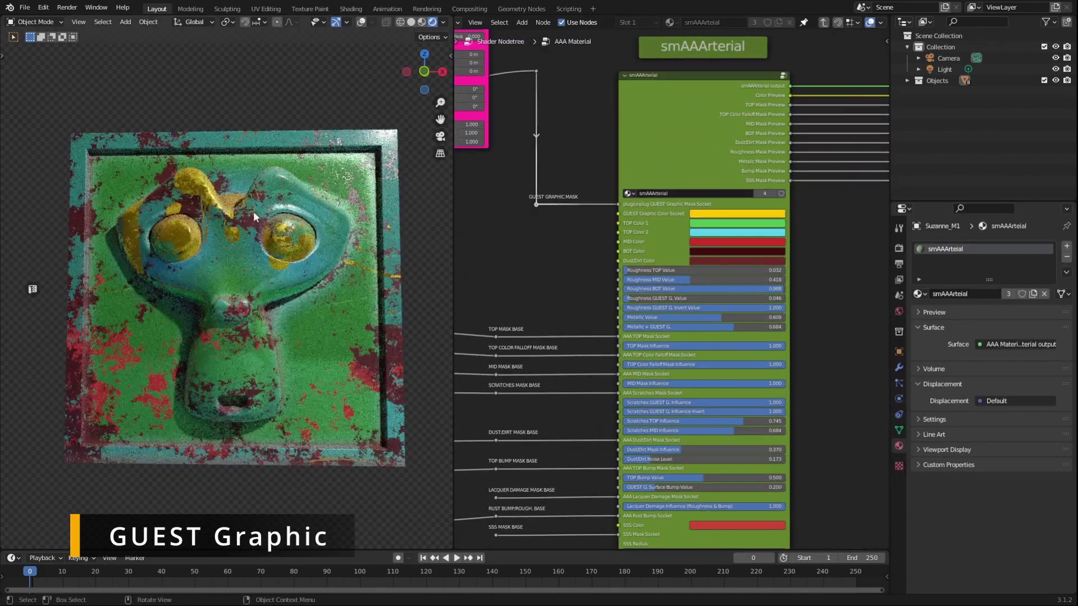
scroll(632, 298, up, 2)
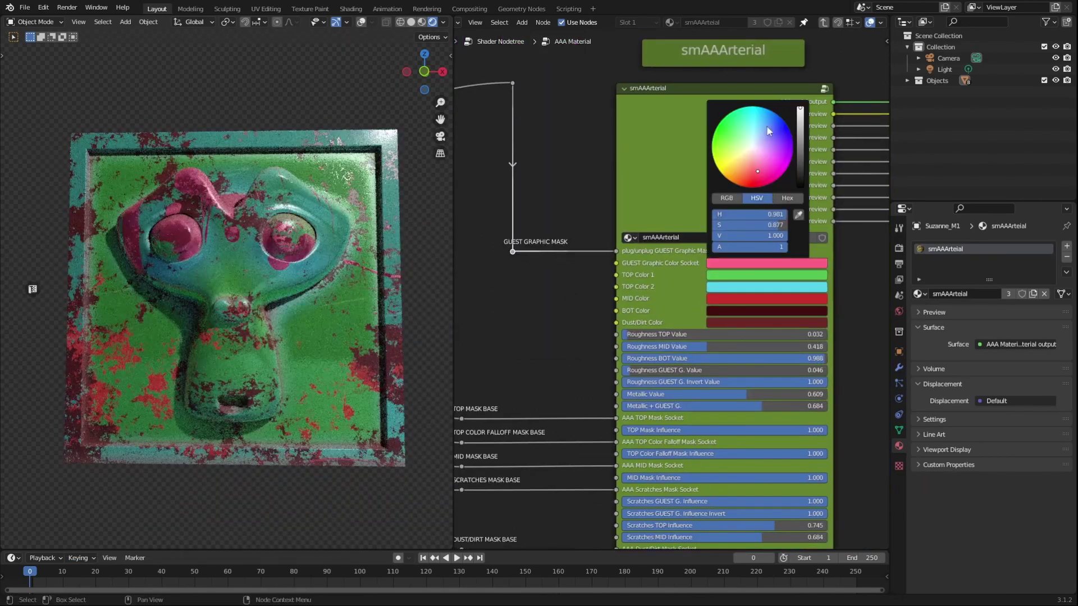
drag(766, 126, 751, 147)
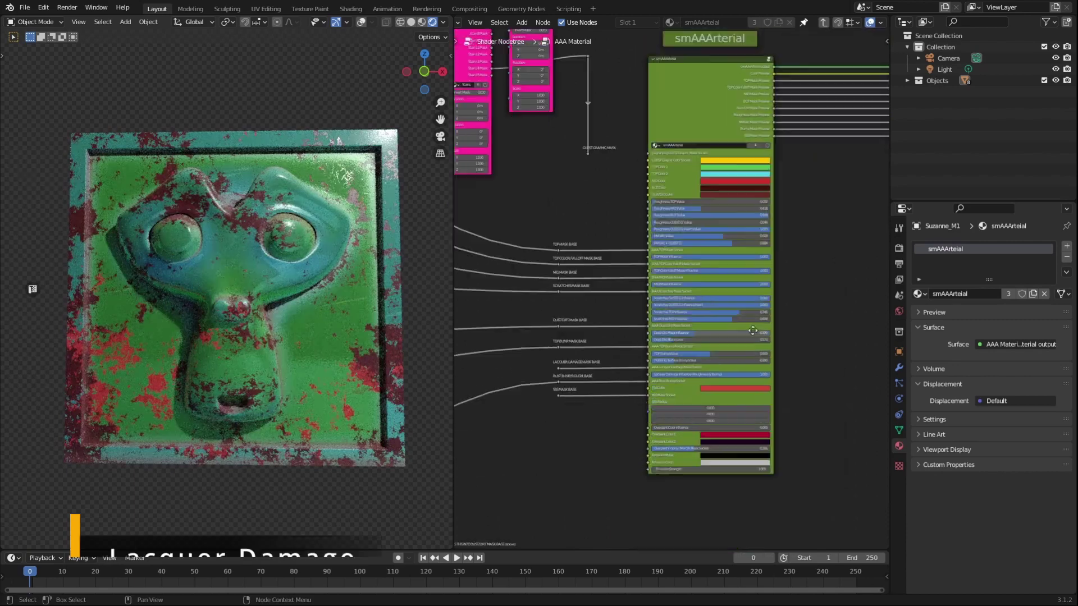
- Try a mask link into LACQUER DAMAGE MASK BASE and vary the Lacquer Damage Influence
drag(516, 270, 604, 408)
key(KP_Decimal)
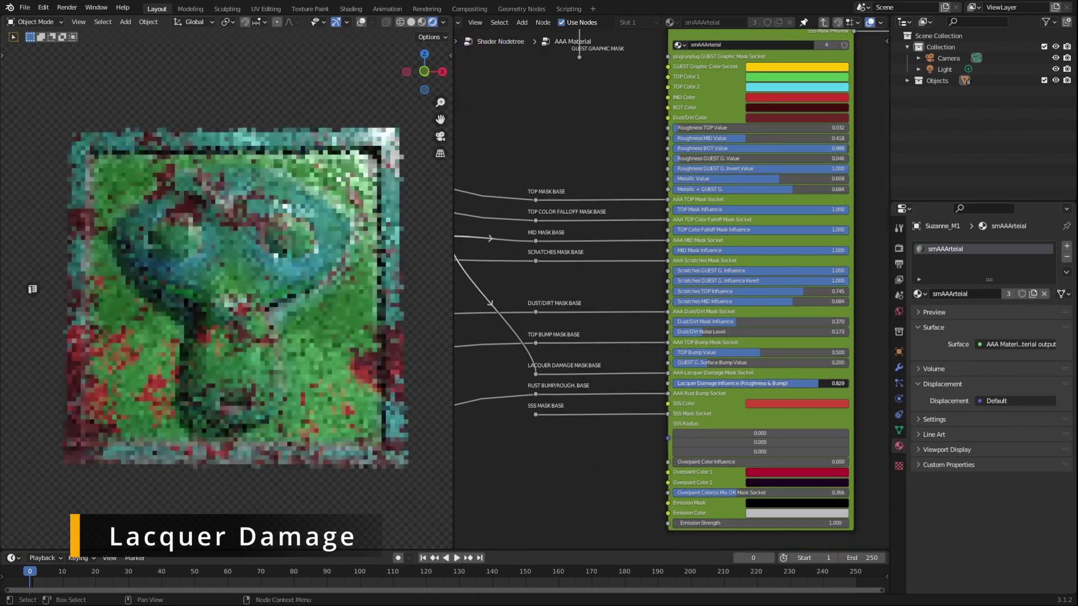
drag(820, 383, 554, 461)
scroll(536, 368, up, 3)
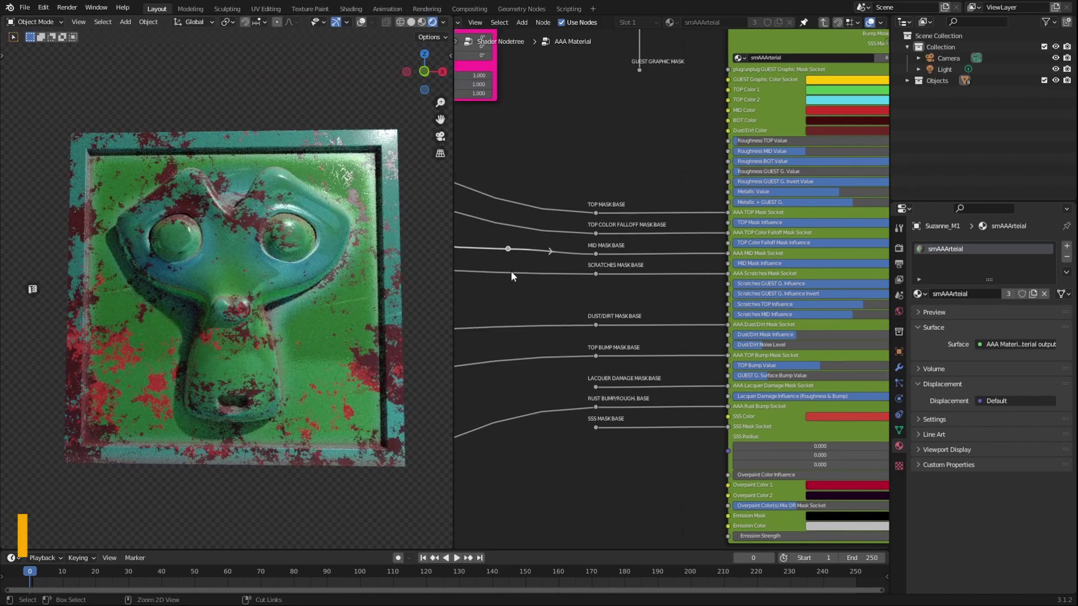
- Set Overpaint Color Influence to 1.000 and try different hues for Overpaint Color 1, ending on red
scroll(572, 420, down, 3)
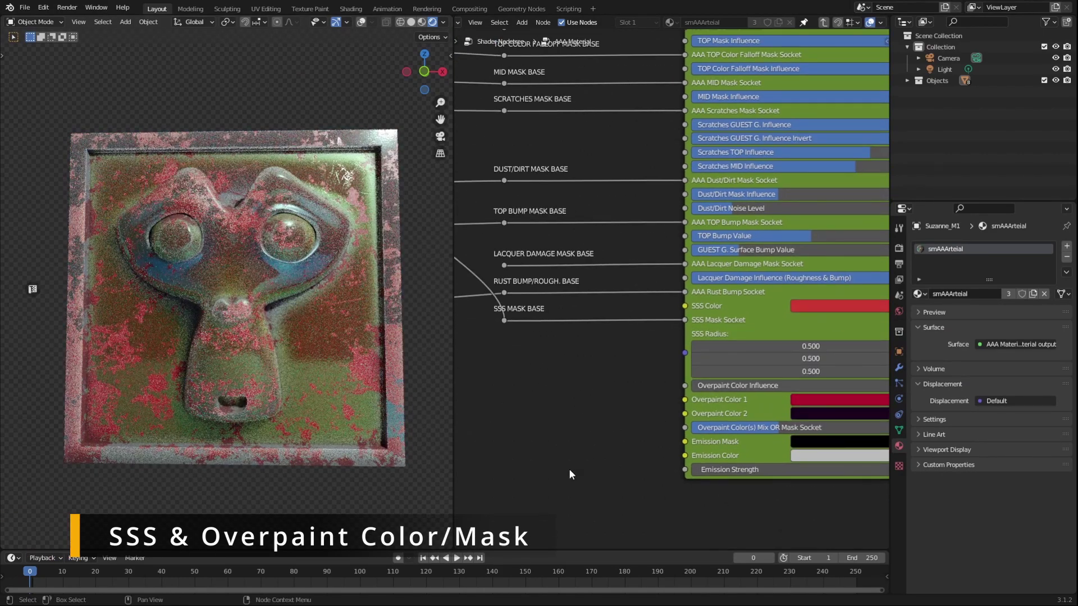
drag(677, 347, 831, 347)
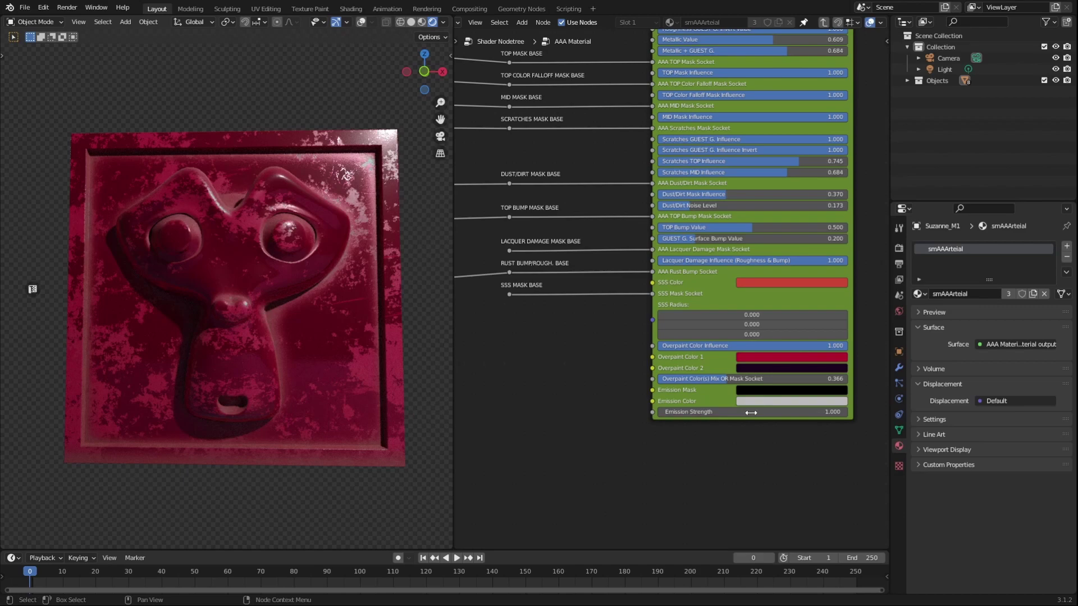
click(786, 357)
click(794, 231)
click(771, 229)
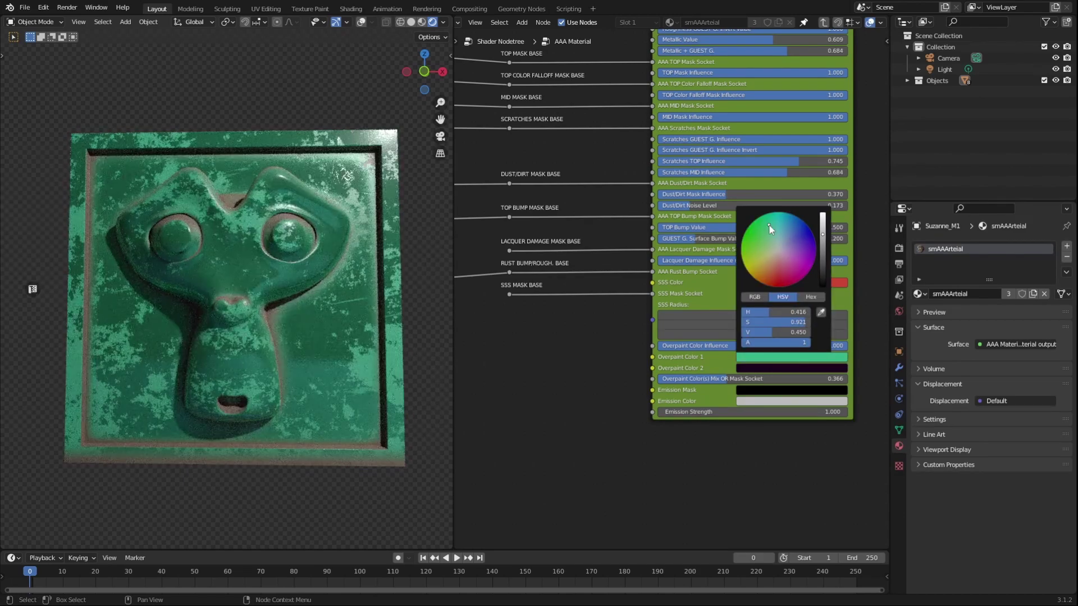
click(772, 275)
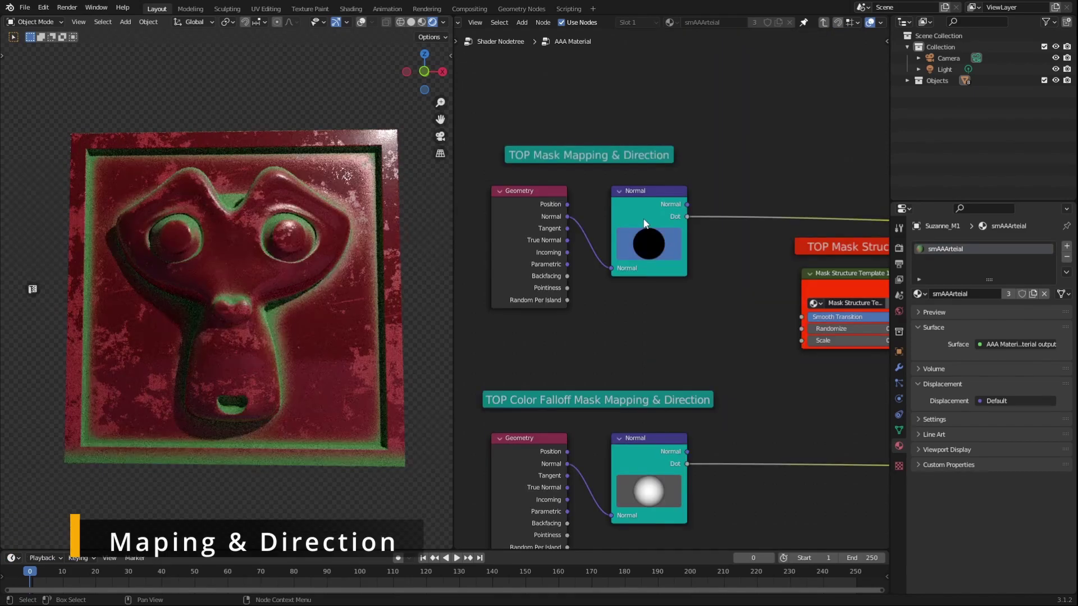
- Change the TOP mask's direction by rotating the sphere of its Normal node
drag(654, 244, 643, 289)
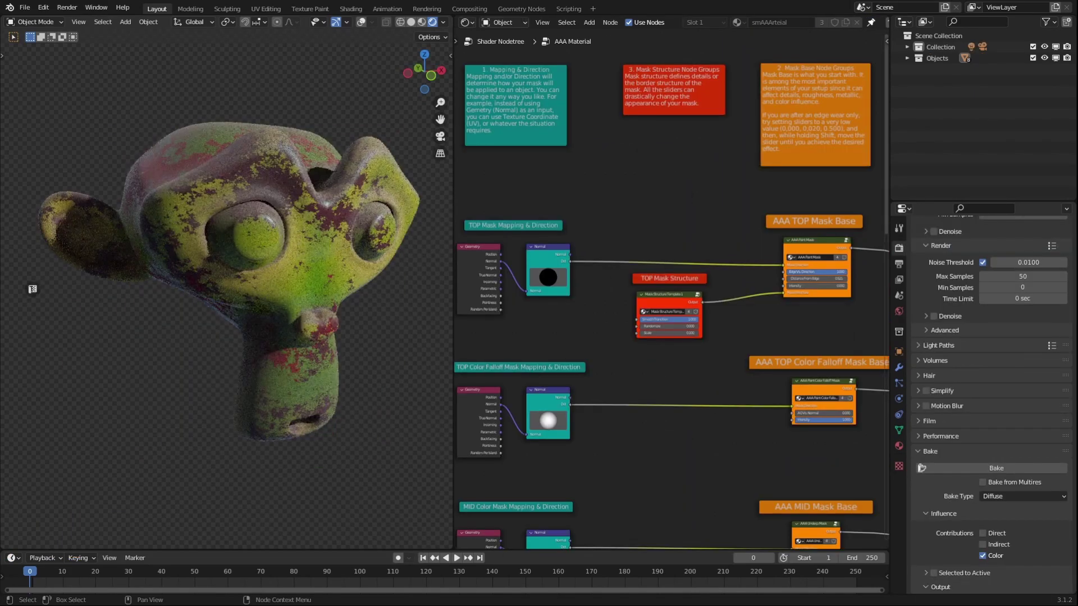
middle_drag(303, 337, 326, 345)
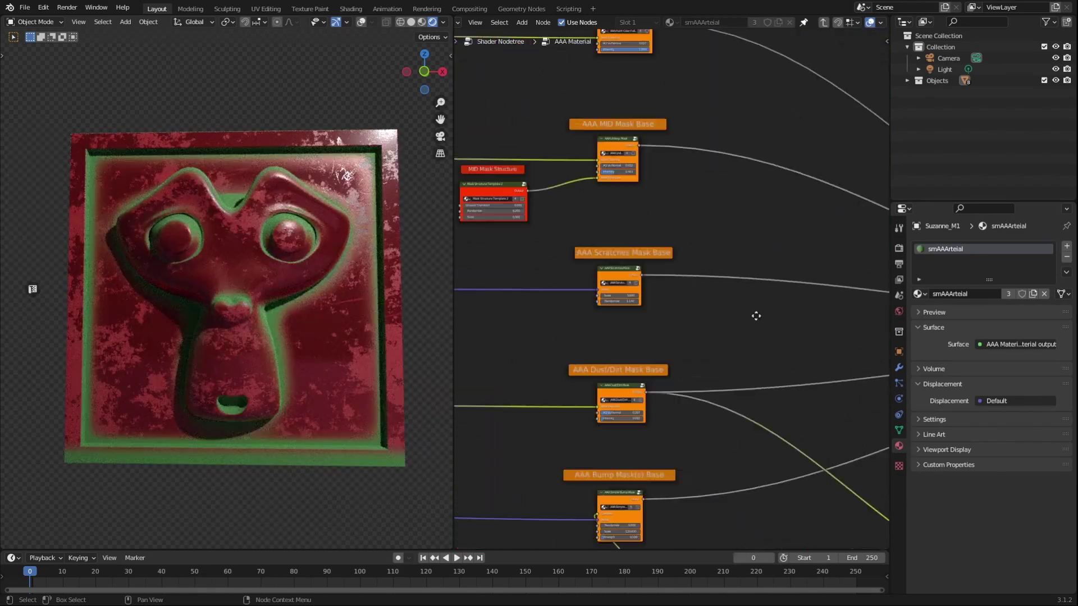
- Set Edge Vs. Direction to 0.089 and raise Distance From Edge on the AAA Paint Mask node of the TOP Mask Base
scroll(753, 315, up, 5)
drag(618, 274, 645, 292)
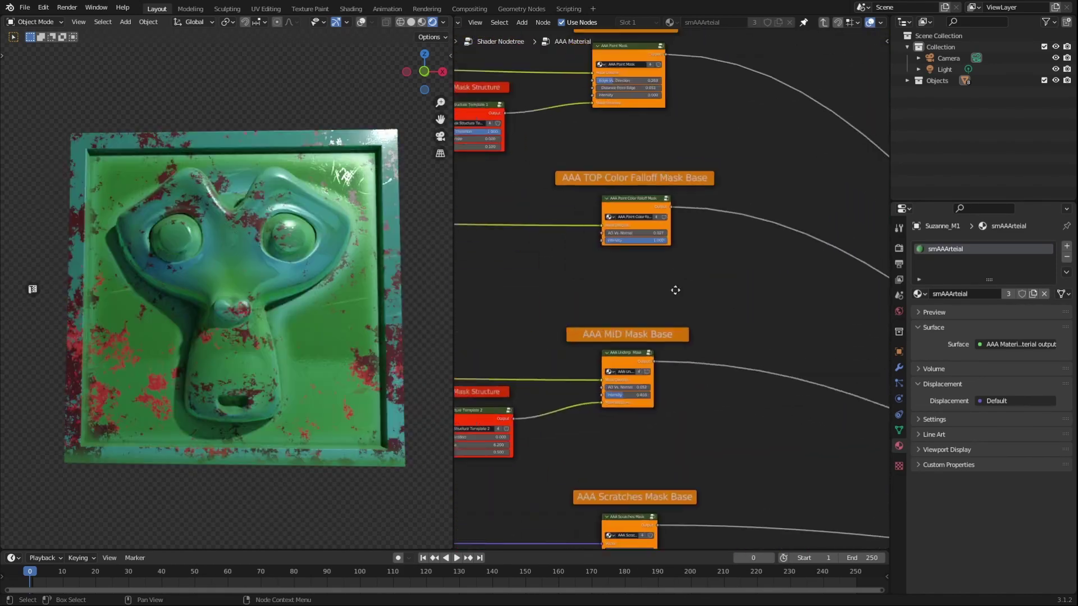
ctrl+middle_drag(702, 376, 719, 375)
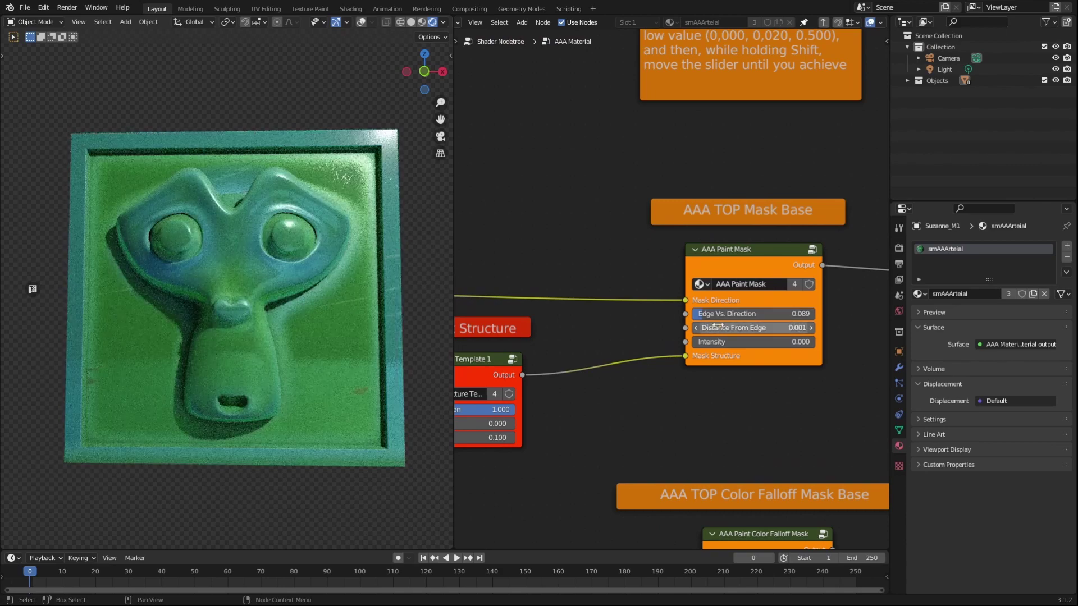
drag(700, 332, 728, 333)
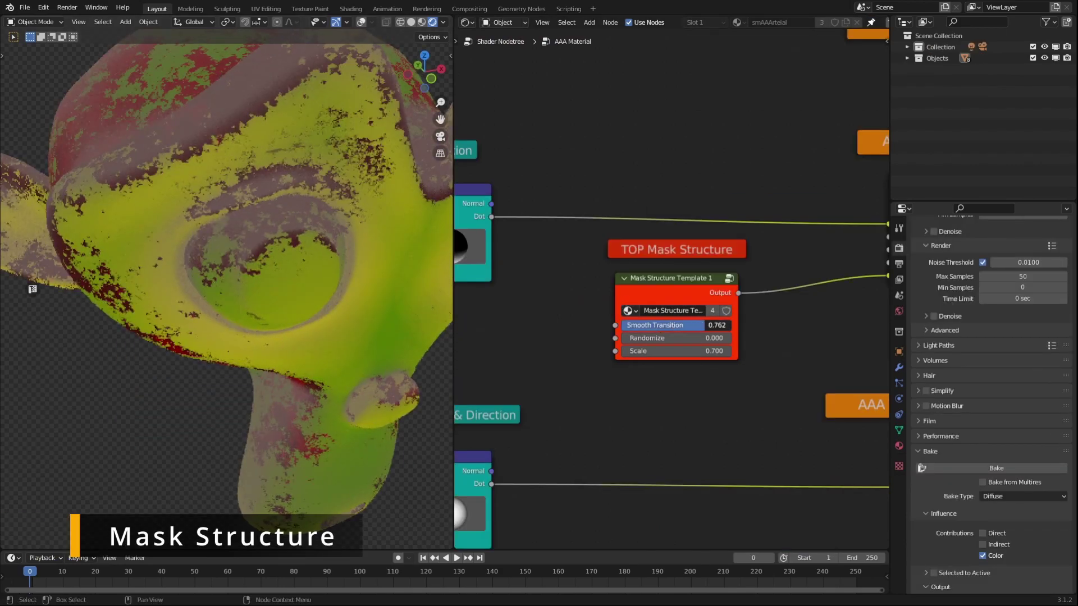
- Adjust the Scale and Smooth Transition of the Mask Structure Template node in the TOP Mask Structure
drag(674, 351, 657, 325)
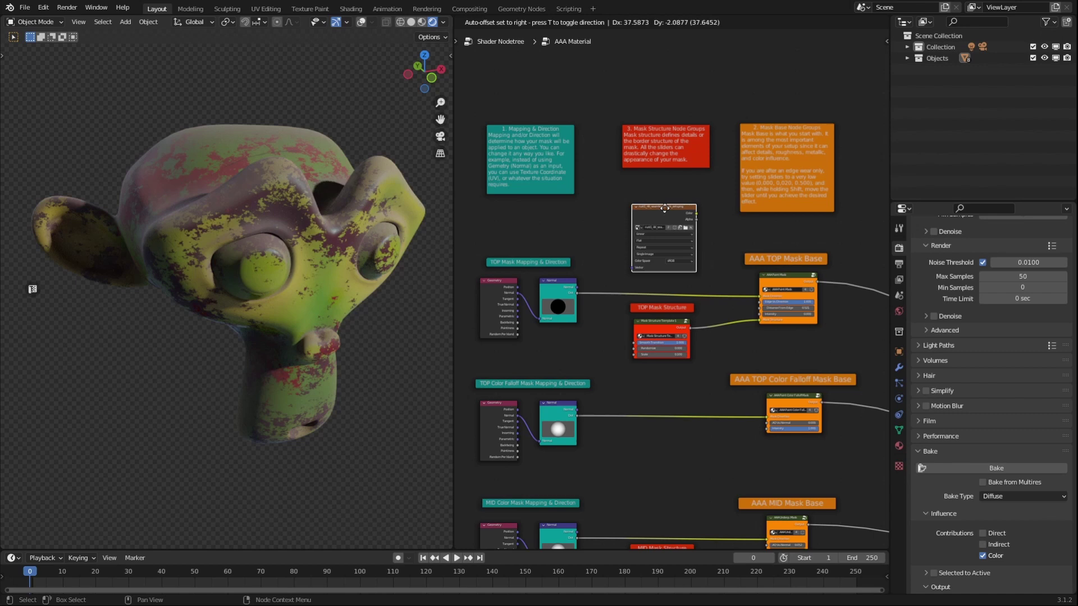
- Place the rust1 image texture with its Object-coordinate Mapping nodes and link its Color into TOP MASK BASE as the mask
click(647, 229)
scroll(625, 228, down, 1)
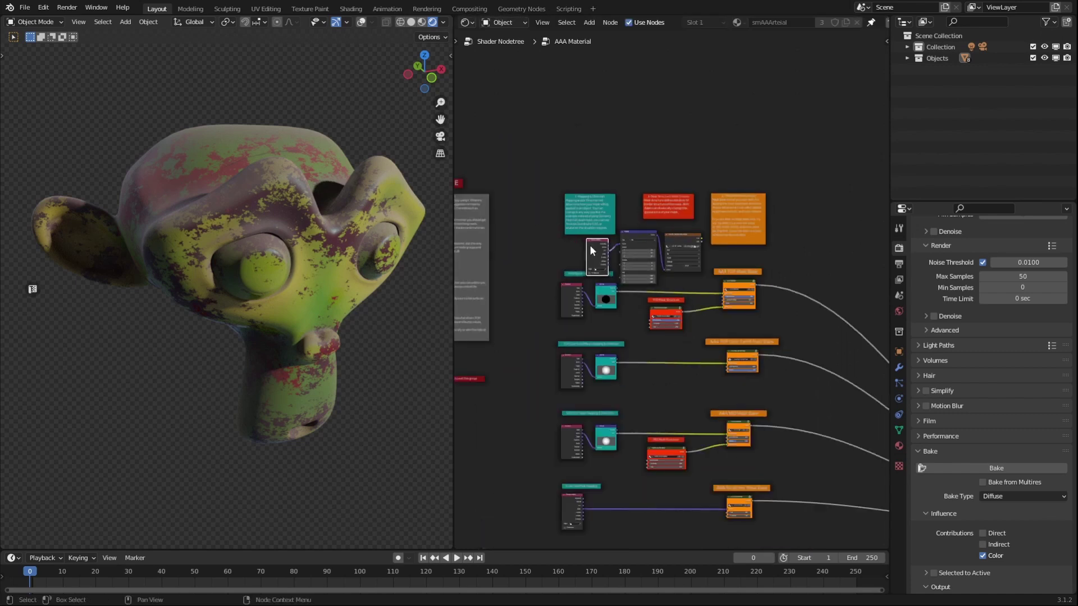
scroll(590, 245, up, 3)
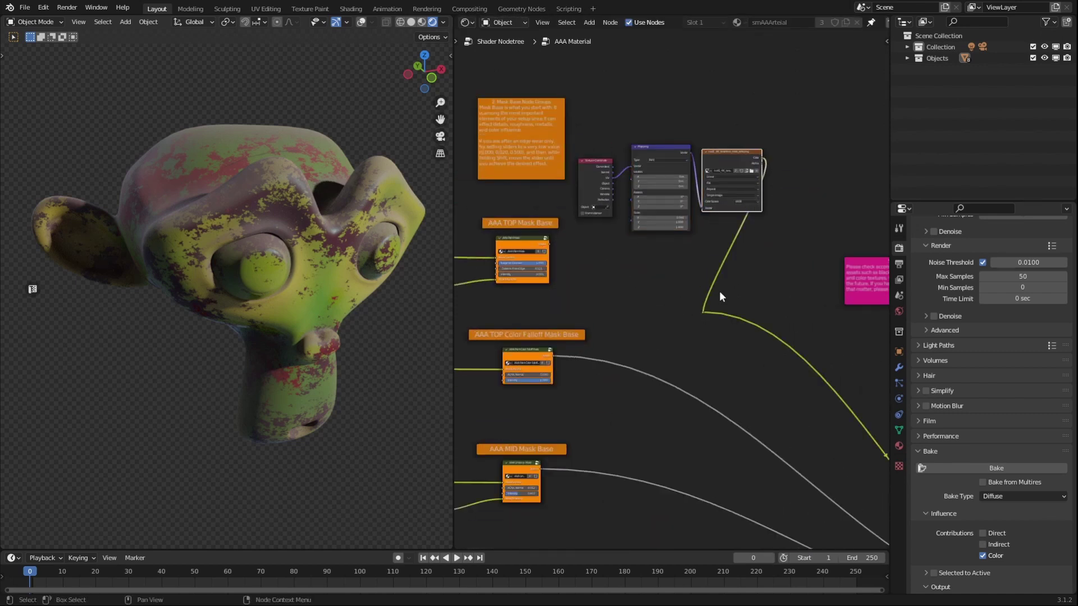
scroll(637, 241, up, 3)
drag(617, 107, 624, 105)
scroll(342, 306, up, 3)
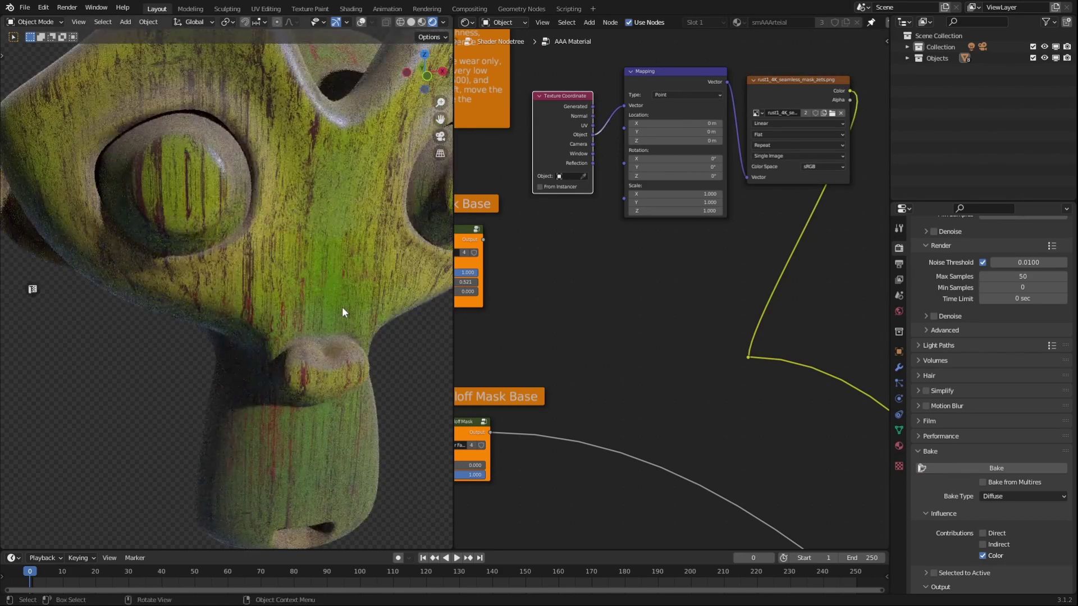
middle_drag(342, 306, 297, 329)
drag(674, 175, 725, 167)
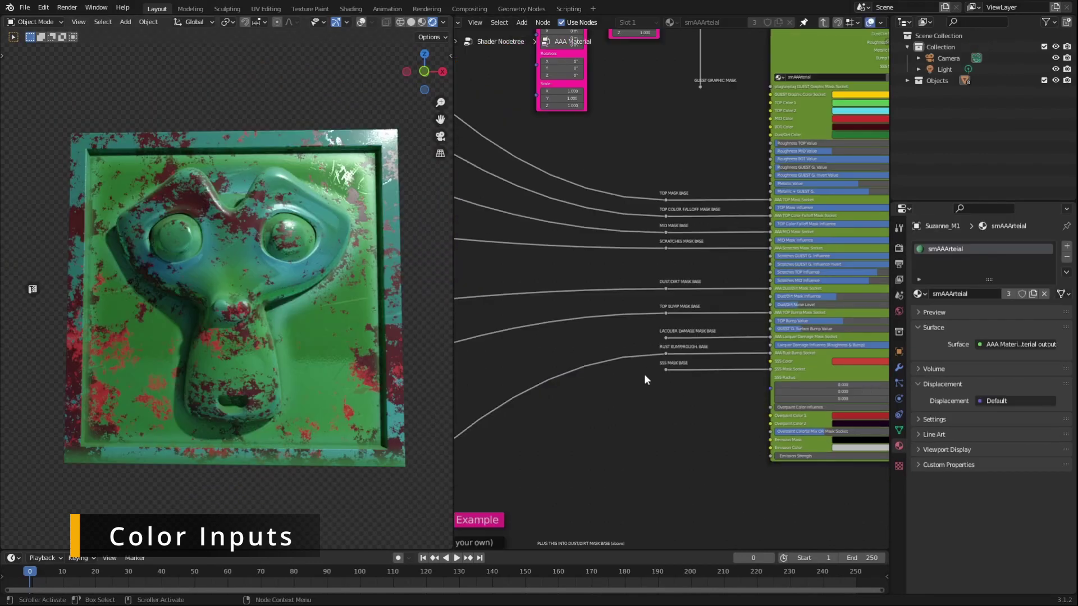
- Add a Mix node set to Multiply with a dark red Color2, fed by the RUST BUMP/ROUGH. BASE link, and connect it to BOT Color
key(shift+a)
text(mix)
key(Return)
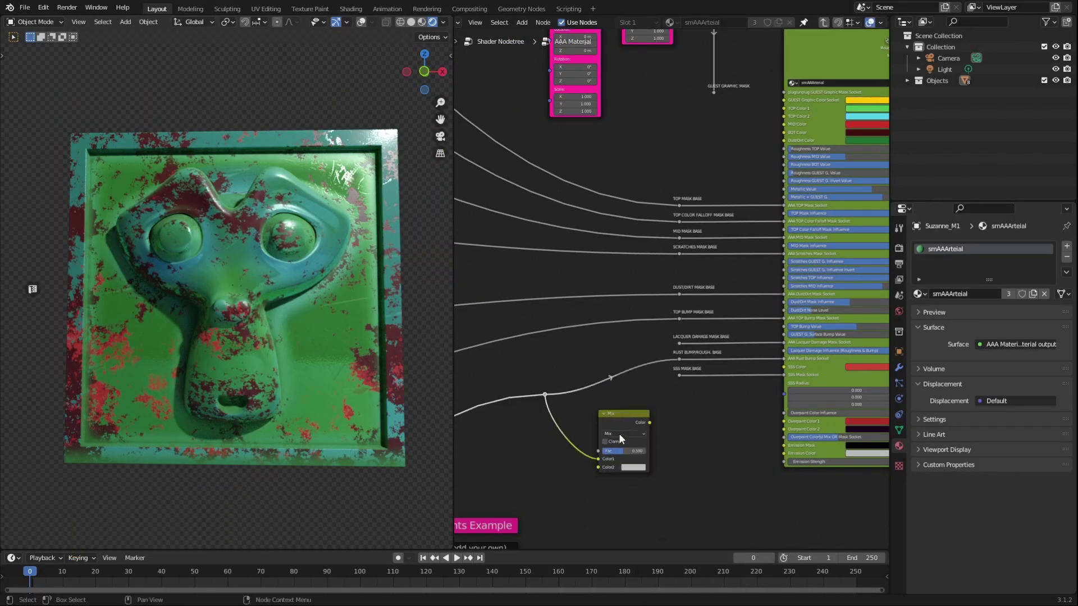
drag(631, 419, 674, 122)
click(673, 172)
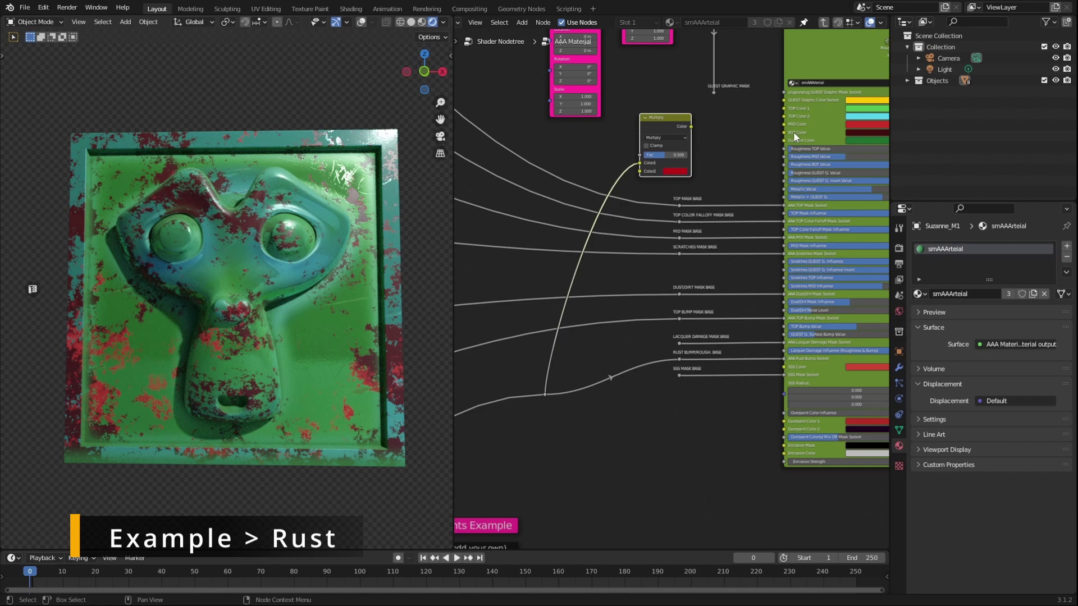
click(676, 171)
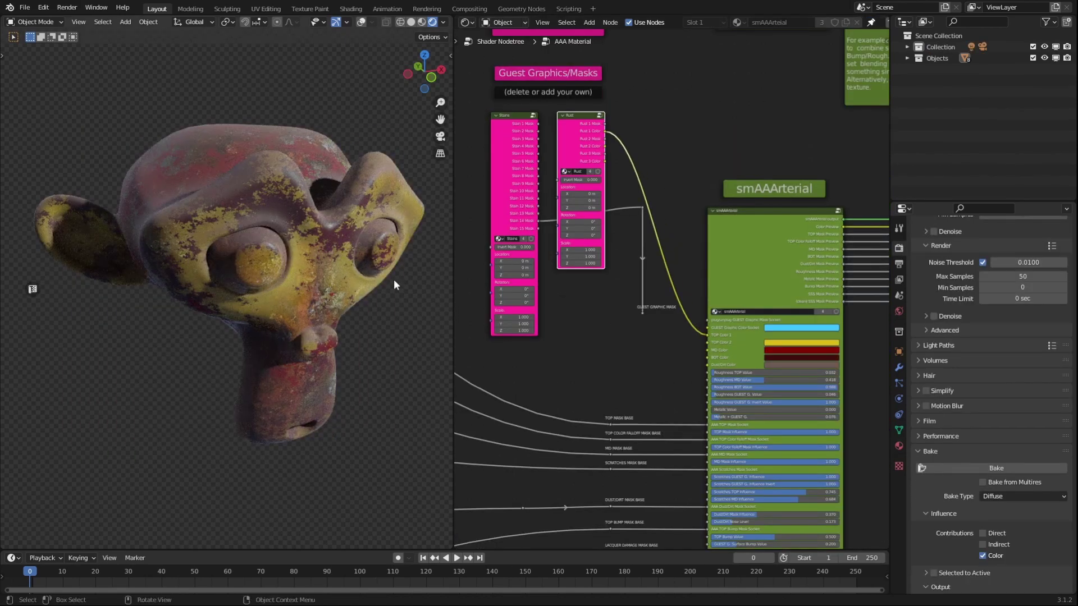
scroll(298, 322, up, 5)
scroll(298, 322, down, 5)
middle_drag(360, 412, 332, 435)
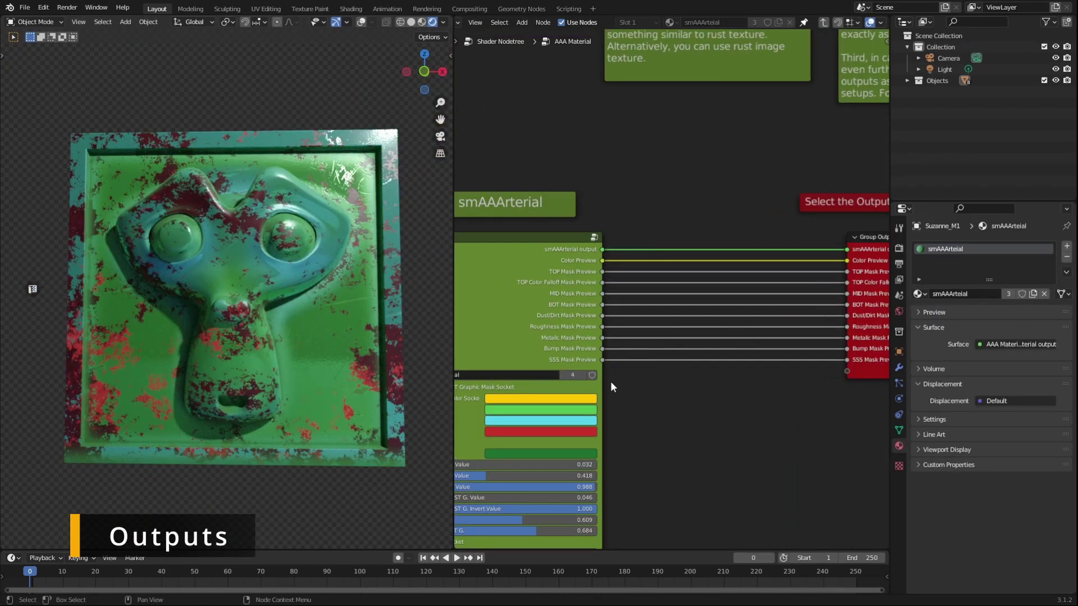
- Select the Group Output node and exit the AAA Material group to the main shader nodetree
ctrl+scroll(611, 382, right, 5)
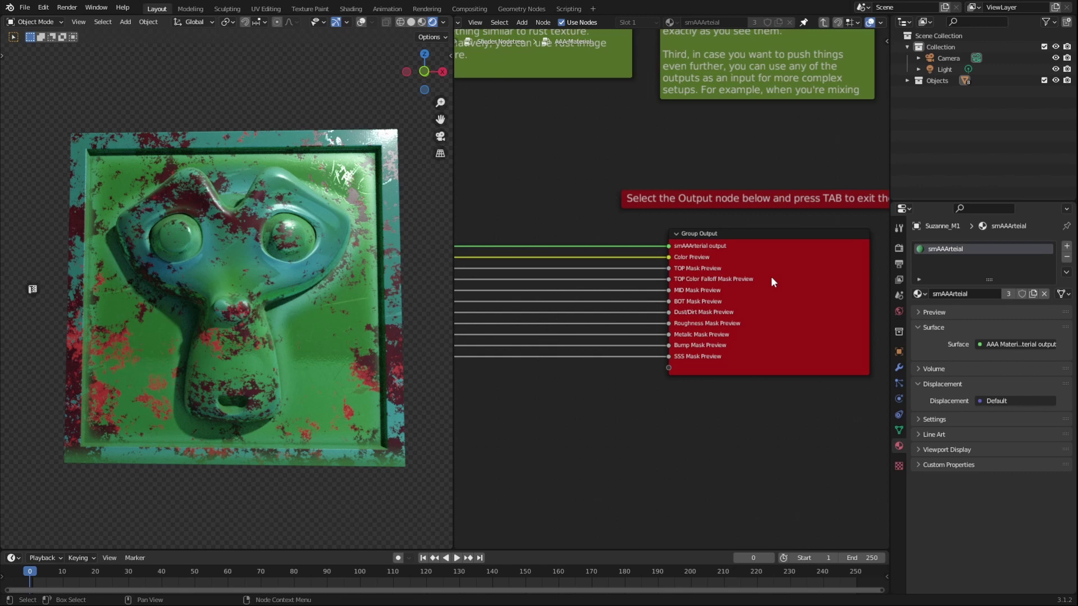
ctrl+scroll(763, 261, right, 4)
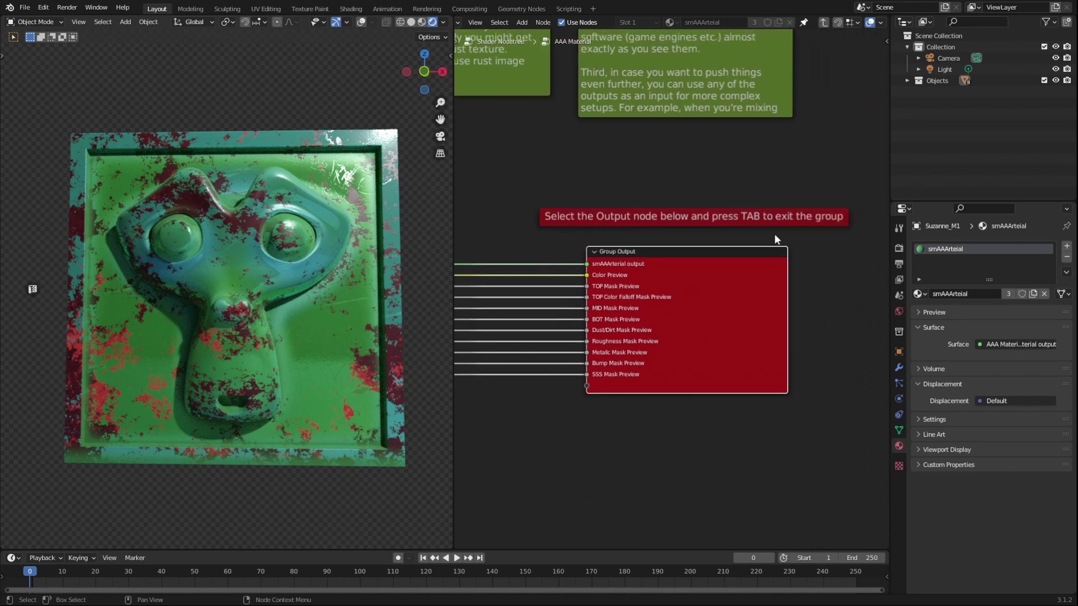
key(Tab)
middle_drag(811, 197, 689, 368)
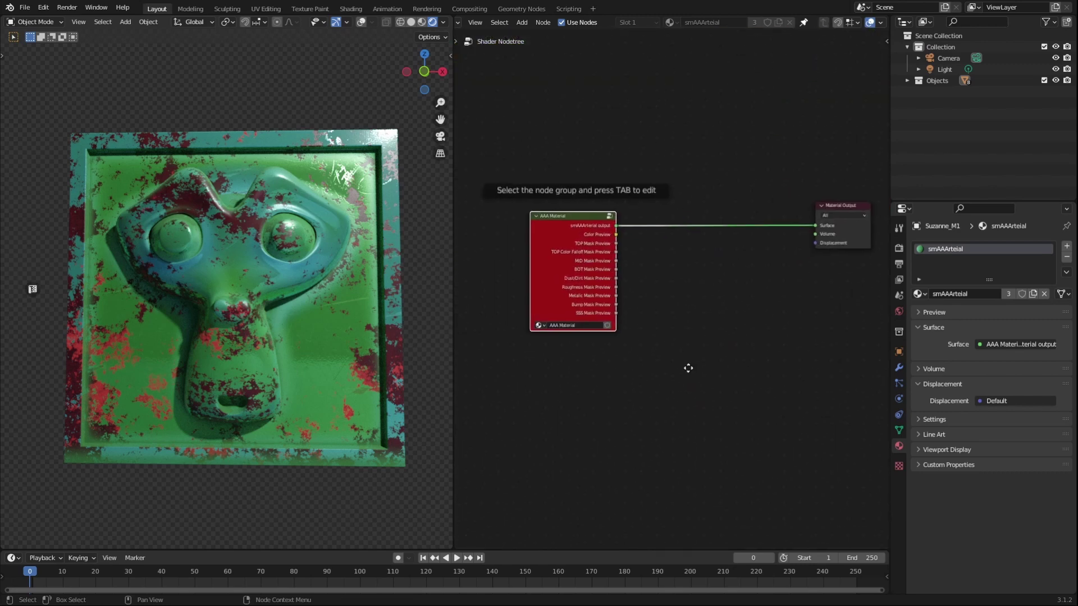
- Preview the AAA Material node's Color output and its mask outputs on the model one after another
ctrl+shift+click(548, 235)
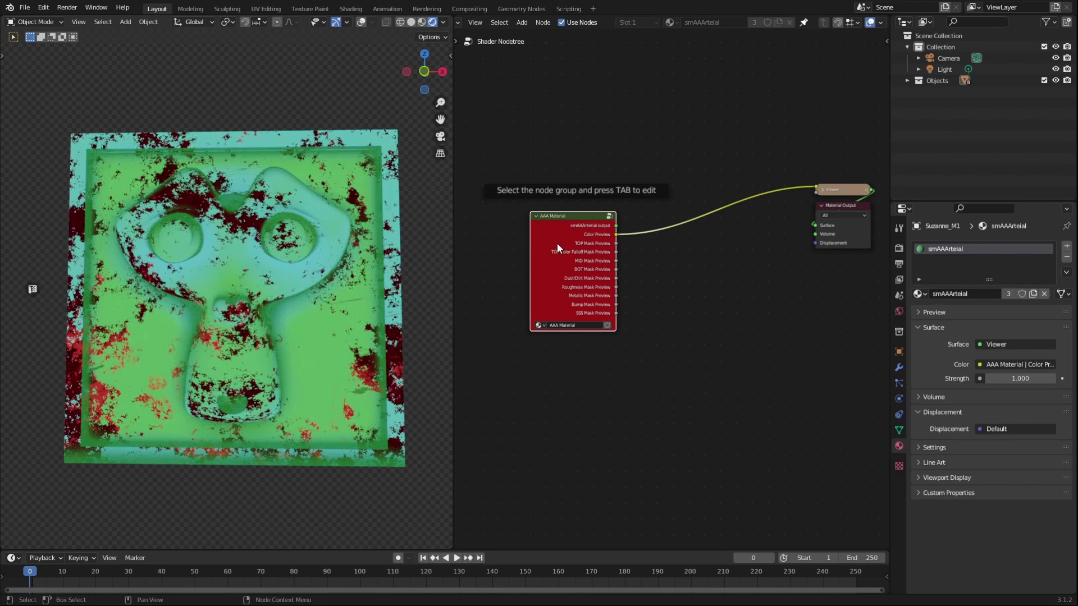
scroll(564, 234, up, 4)
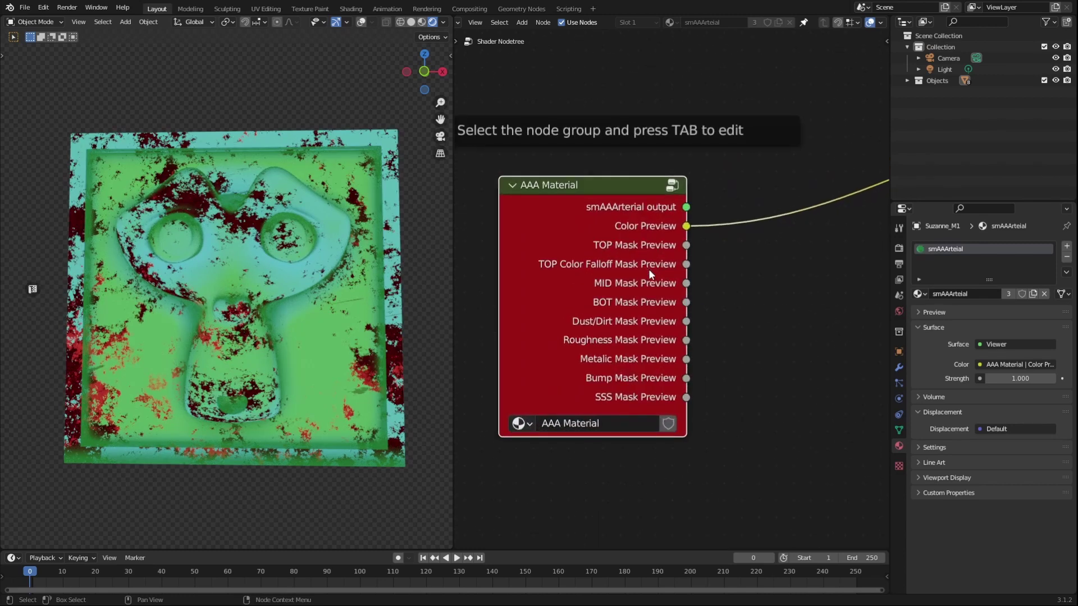
ctrl+shift+click(571, 227)
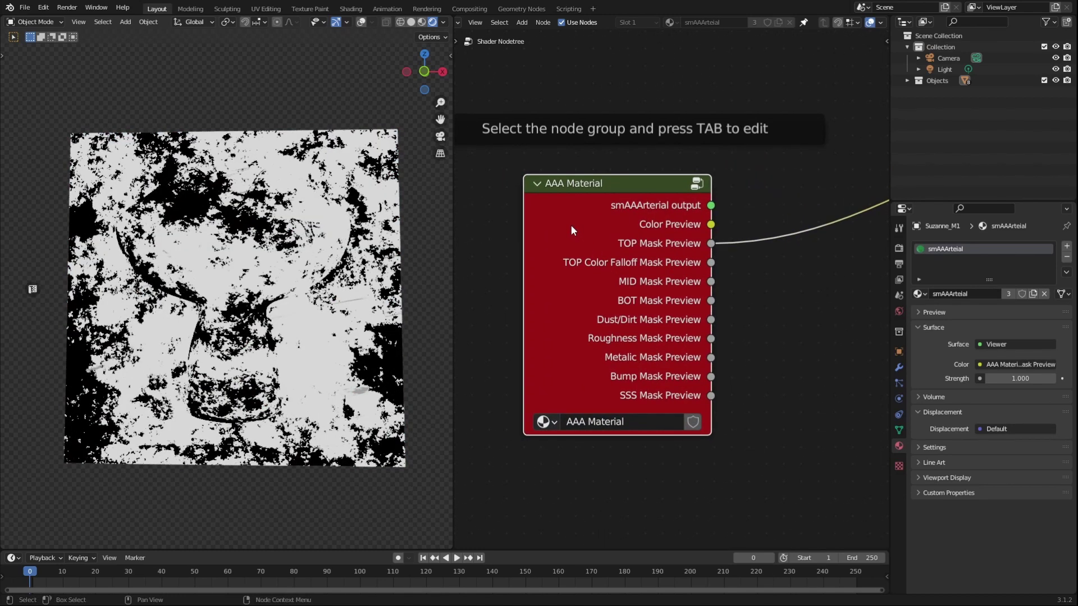
ctrl+shift+click(572, 227)
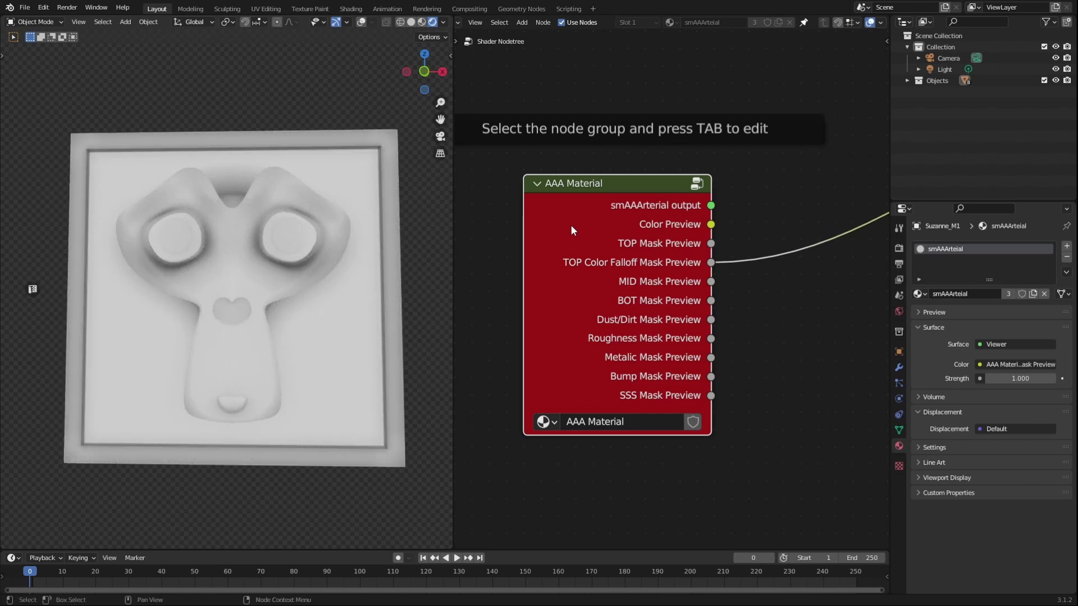
ctrl+shift+click(571, 225)
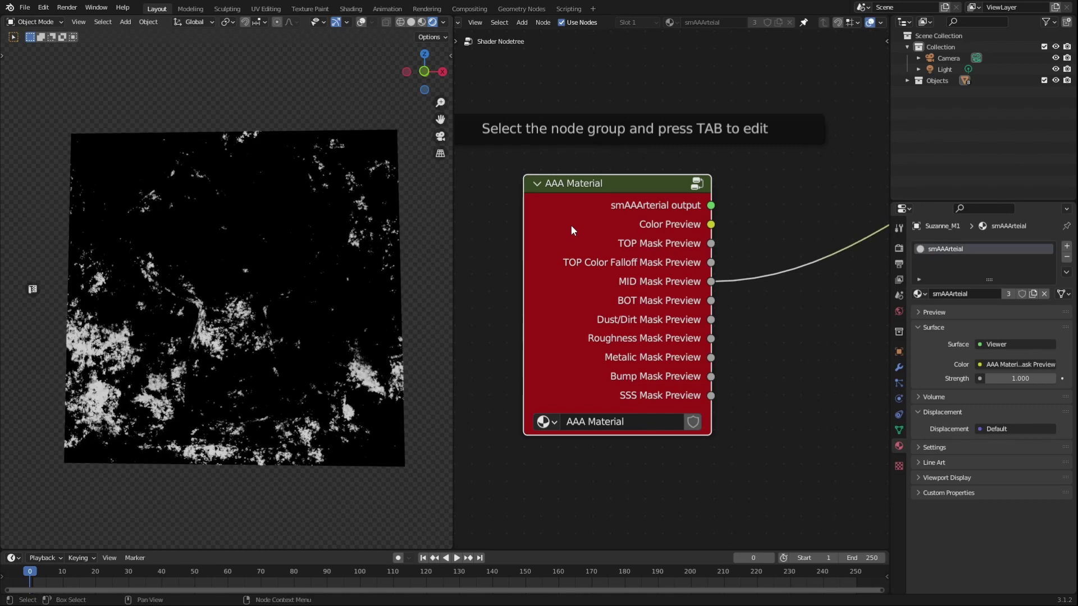
ctrl+shift+click(571, 224)
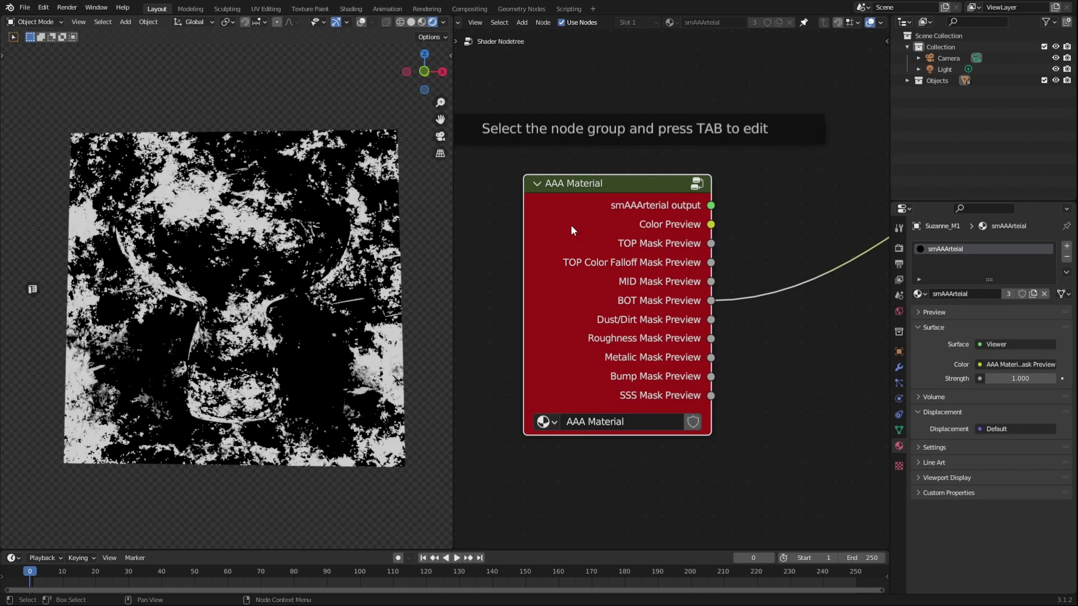
ctrl+shift+click(571, 224)
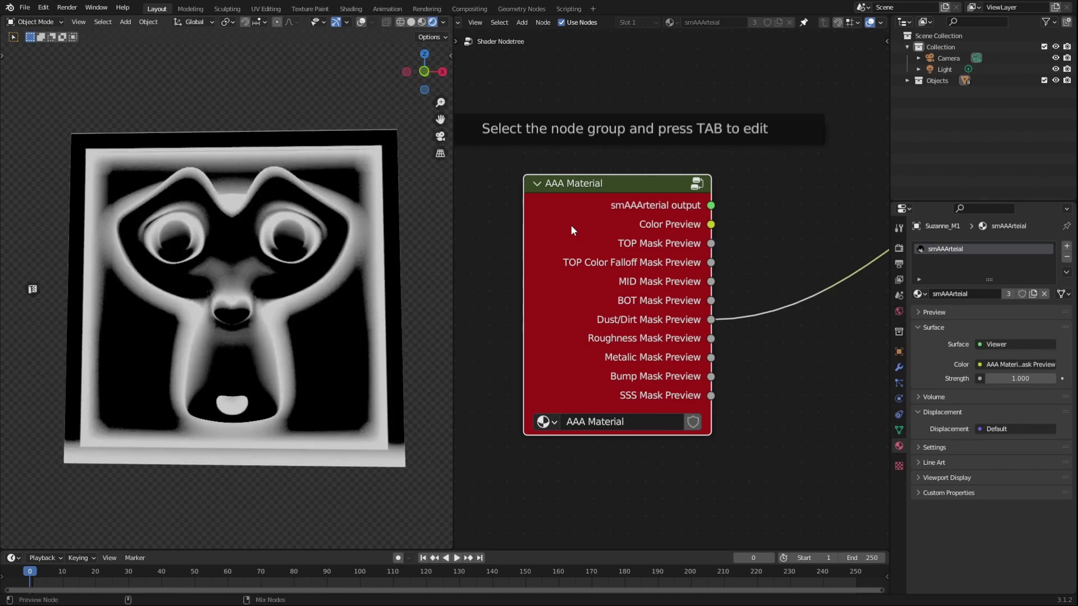
ctrl+shift+click(570, 225)
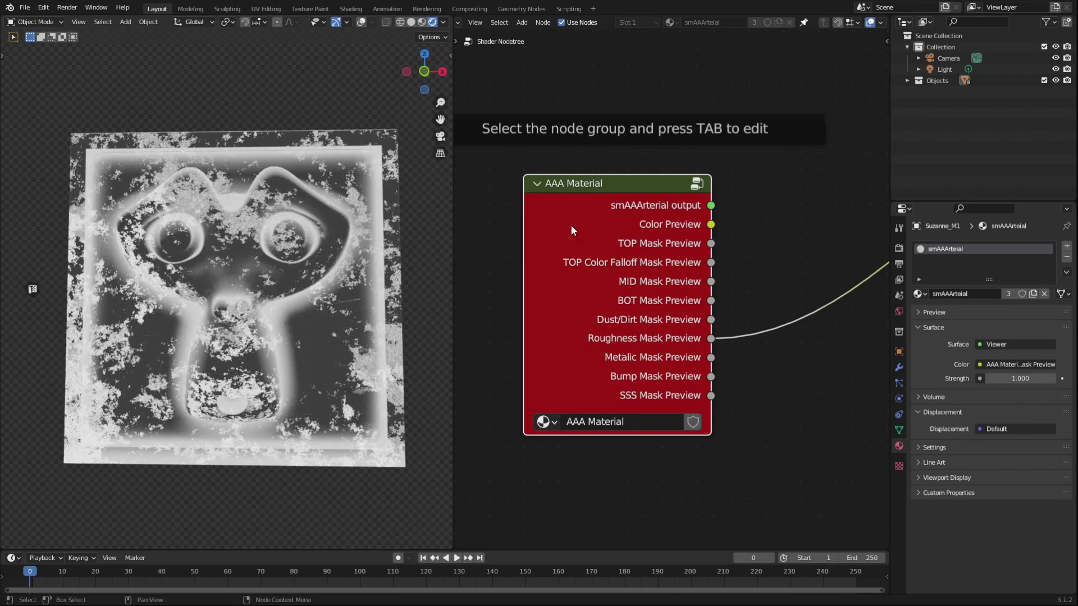
ctrl+shift+click(570, 224)
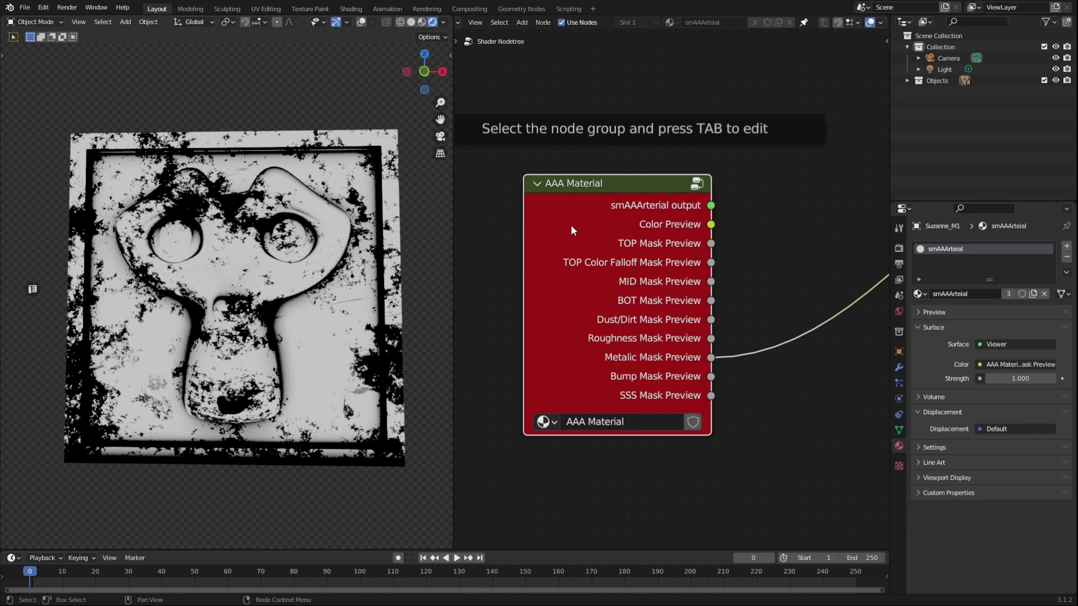
ctrl+shift+click(571, 224)
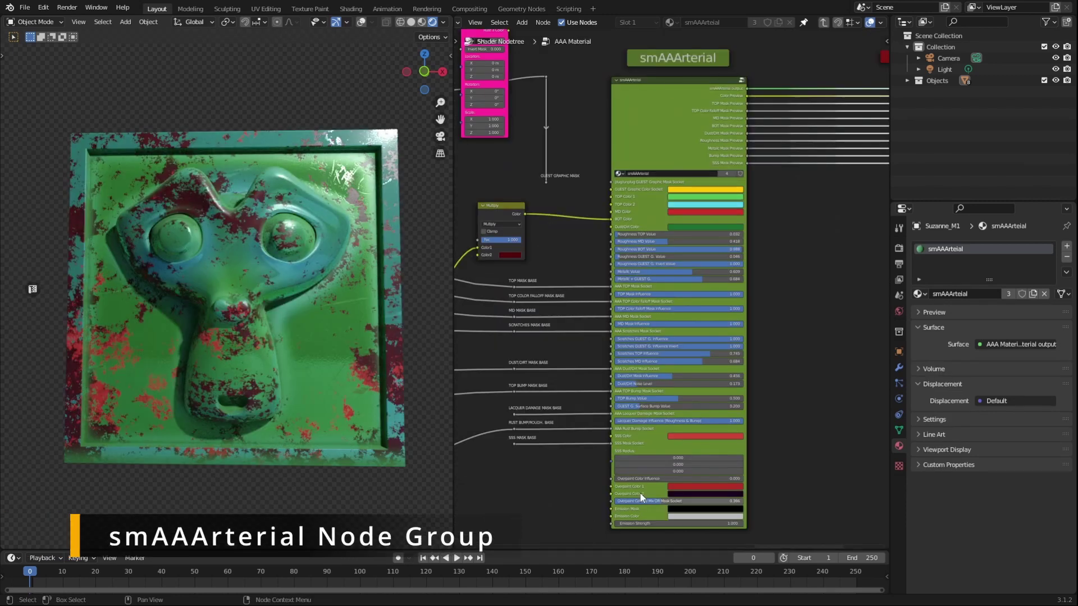
- Try different hues for the GUEST Graphic Color and TOP colors on the smAAArterial node, and make MID Color purple
click(702, 208)
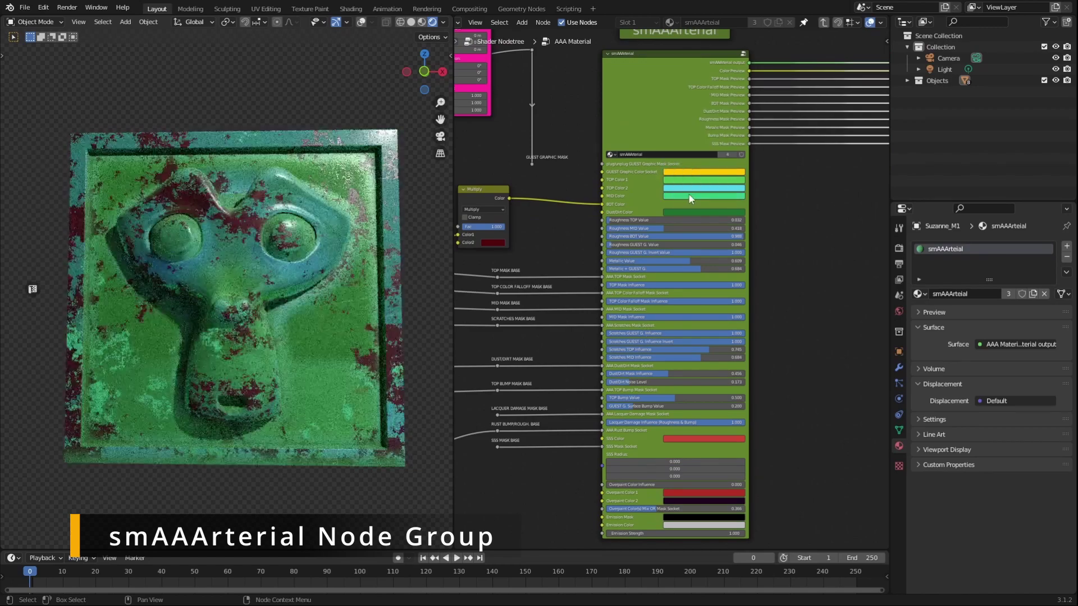
click(688, 172)
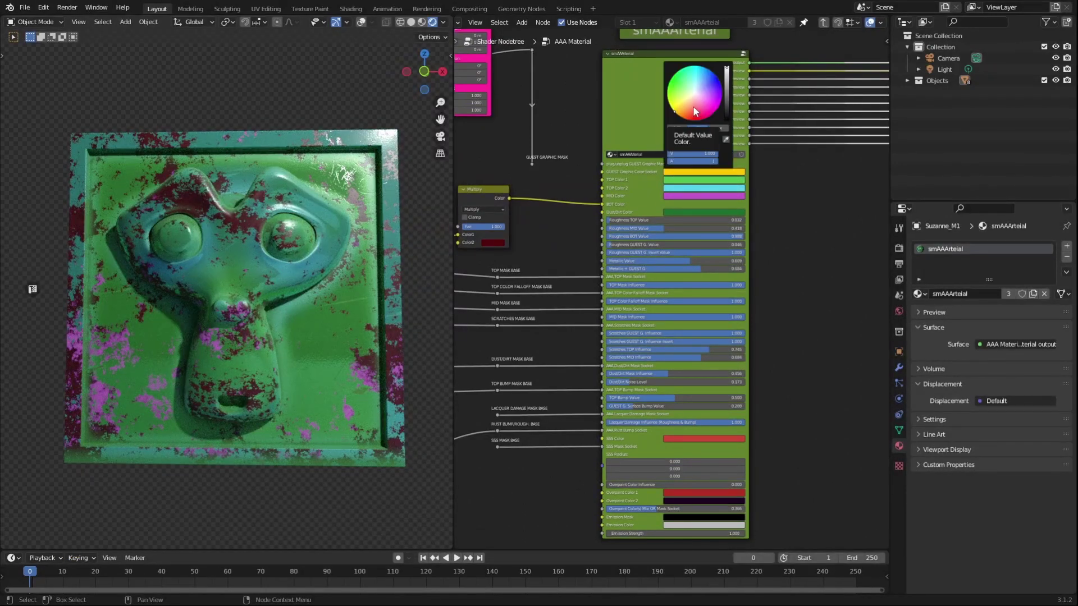
click(694, 110)
click(695, 193)
click(702, 108)
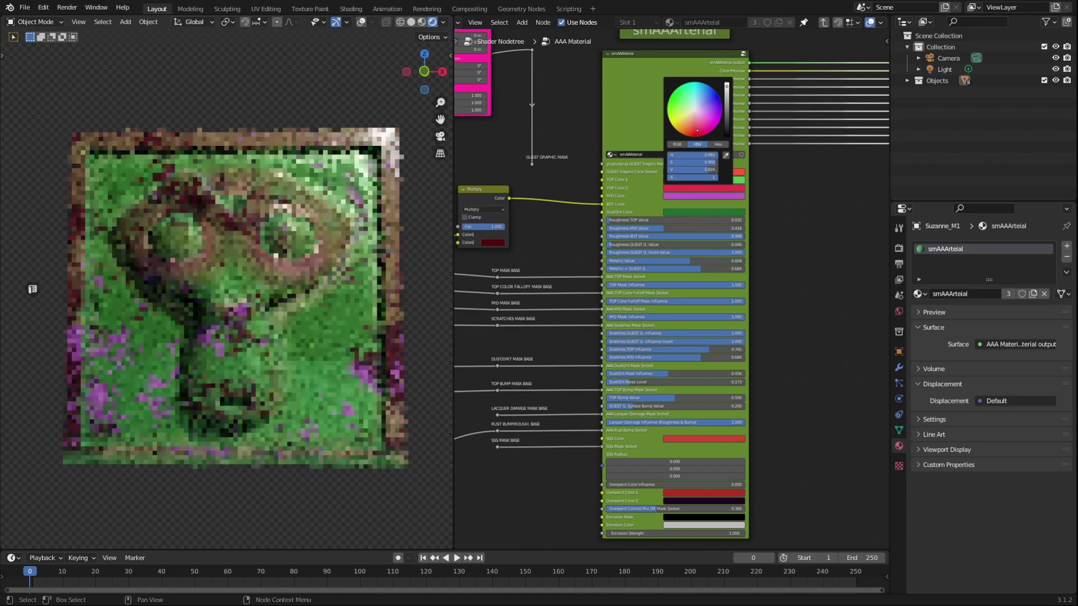
click(696, 180)
click(700, 100)
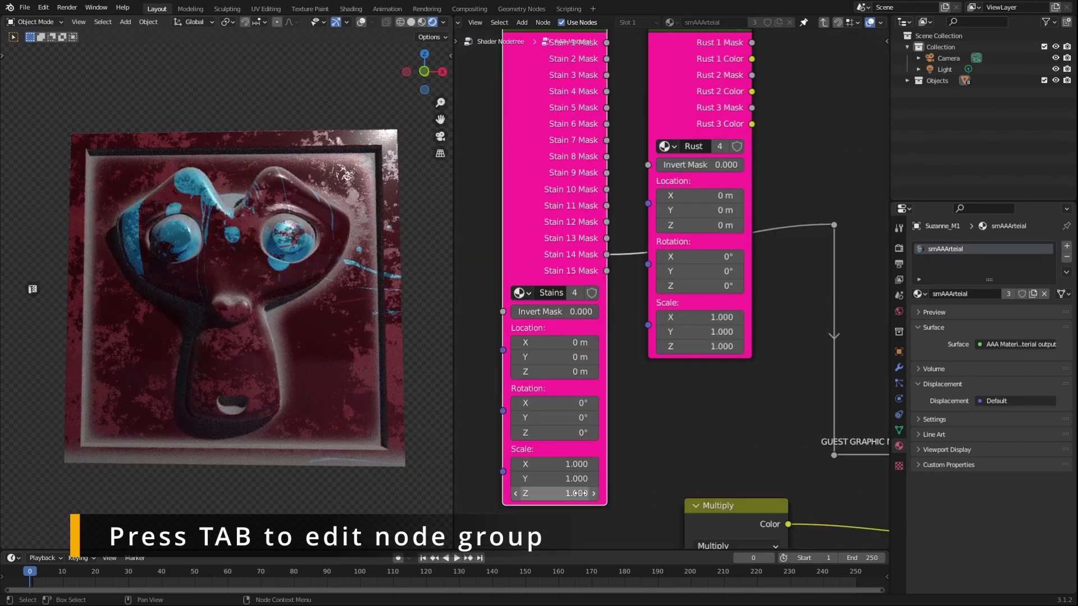
- Set the Stains node's Scale to 7.900 on all axes and try different X rotations
drag(579, 493, 645, 465)
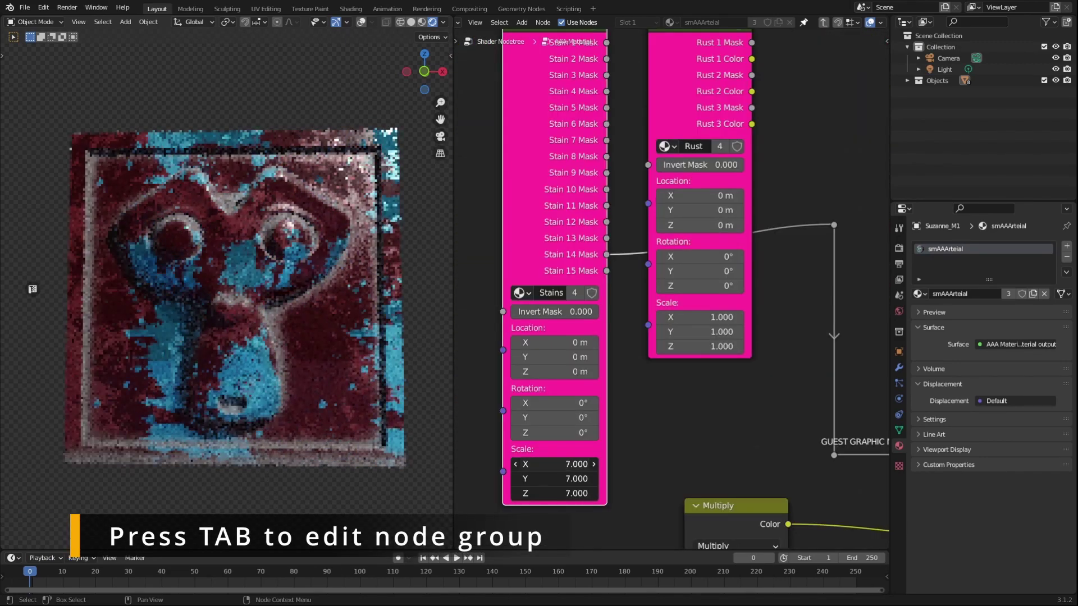
drag(562, 403, 595, 403)
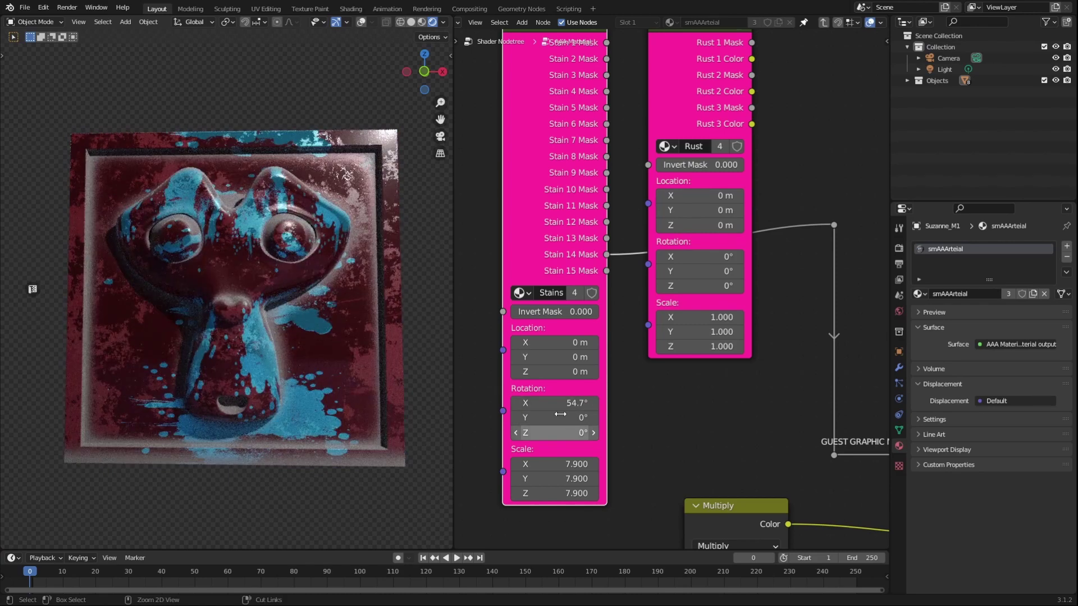
- Try the Clip extension on the stain14 image texture before returning to Repeat, and vary the Stains node's Invert Mask value
click(573, 304)
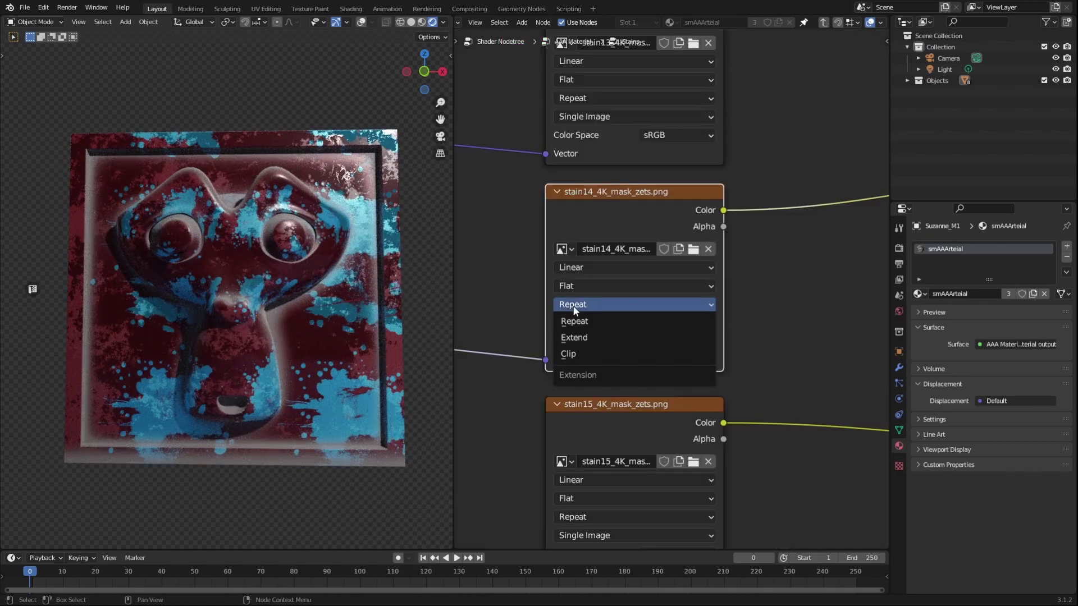
click(571, 321)
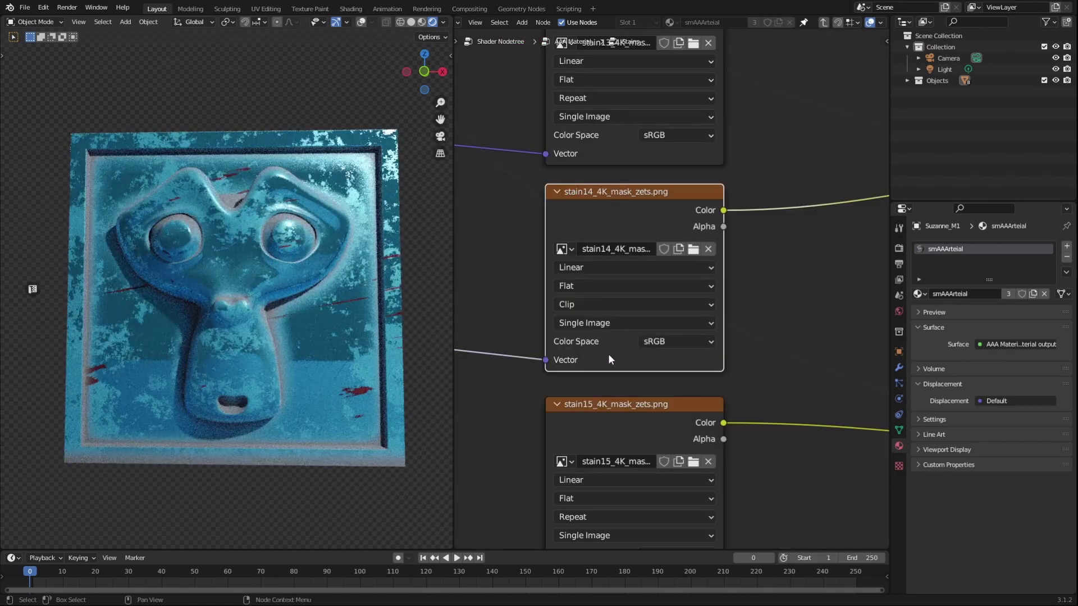
click(598, 304)
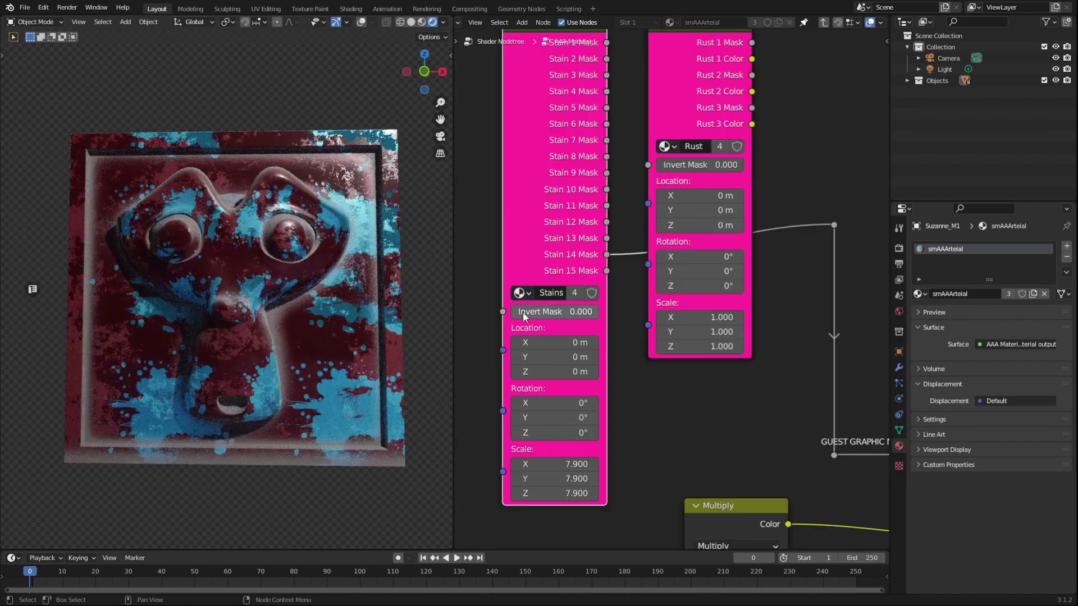
drag(524, 312, 562, 312)
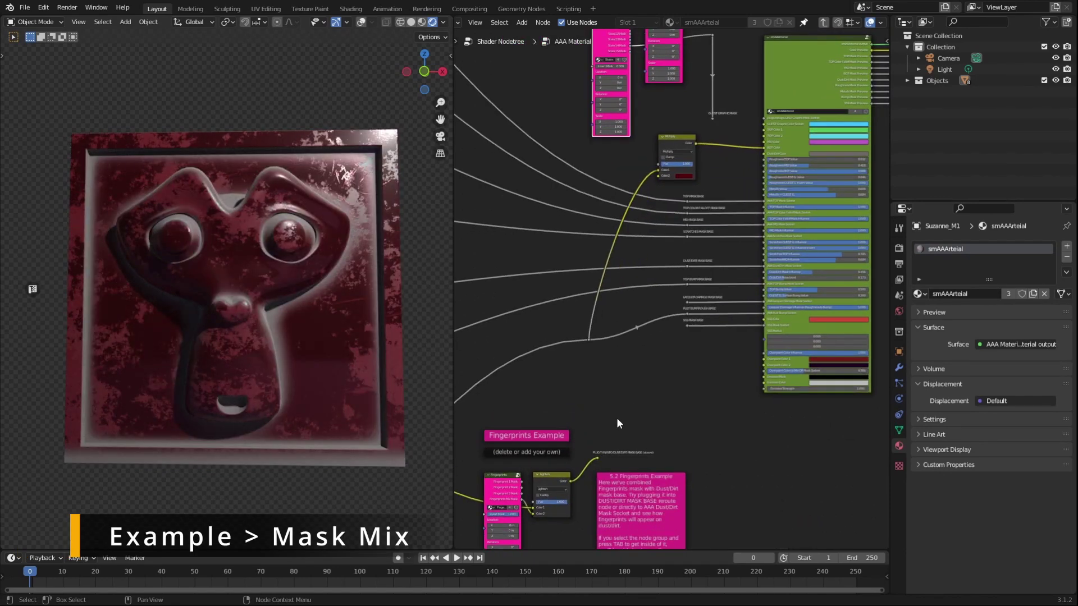
- Link the Fingerprints Example output reroute to the AAA Dust/Dirt Mask Socket of the smAAArterial node
scroll(617, 417, up, 3)
drag(630, 335, 781, 158)
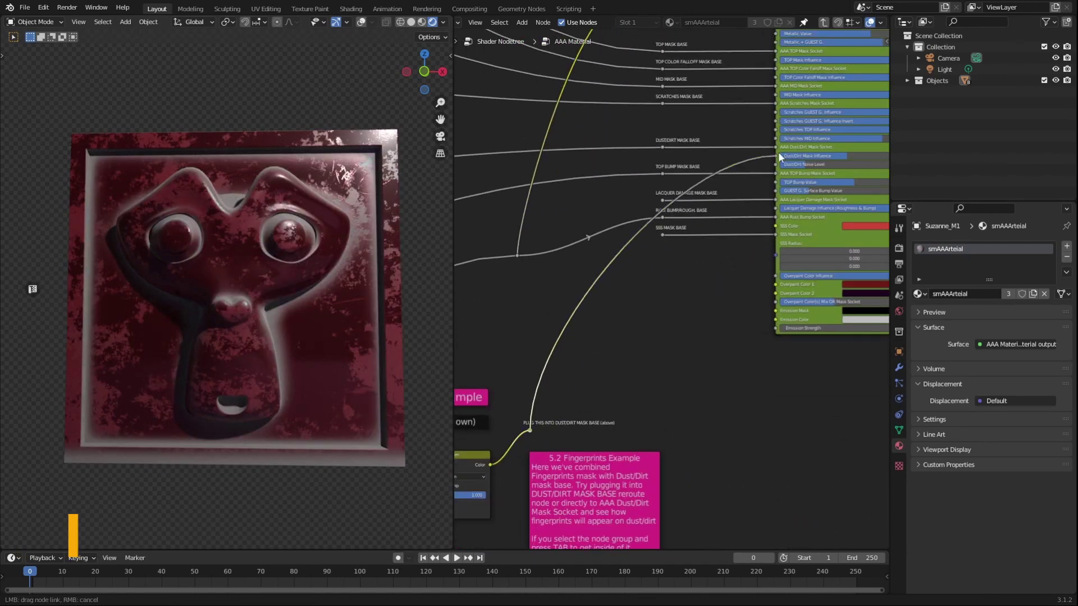
scroll(679, 331, down, 6)
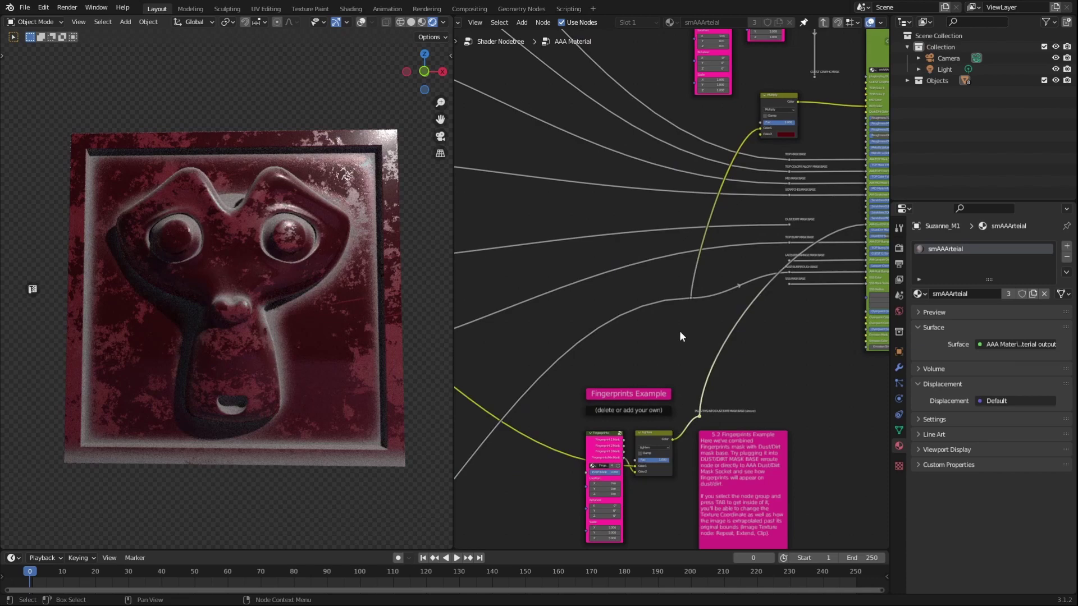
scroll(668, 333, up, 8)
drag(730, 281, 735, 280)
middle_drag(315, 348, 244, 161)
scroll(292, 117, up, 4)
middle_drag(292, 117, 317, 263)
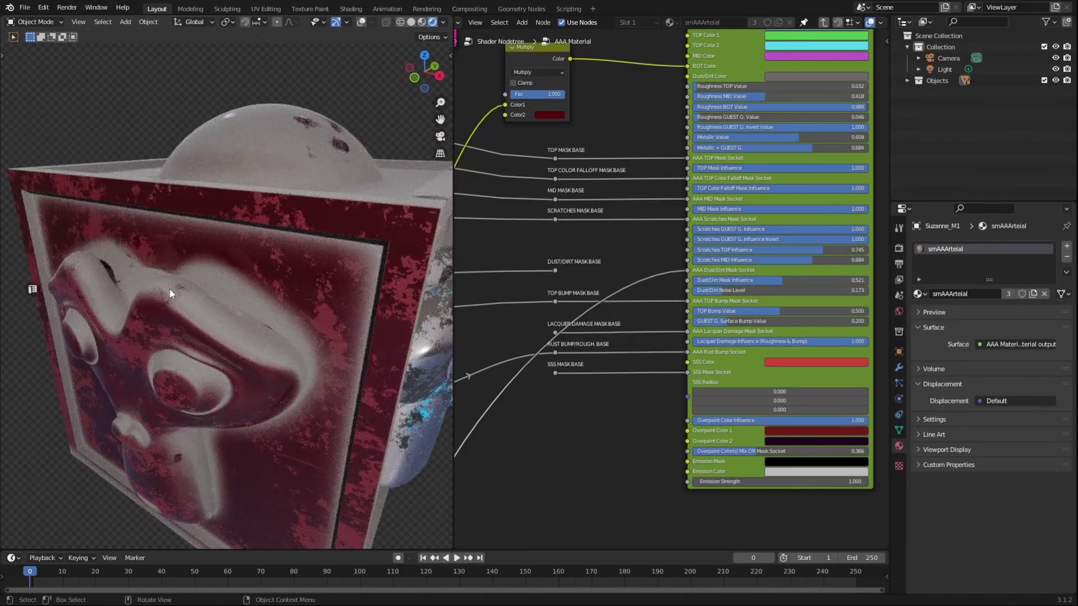
middle_drag(169, 288, 356, 170)
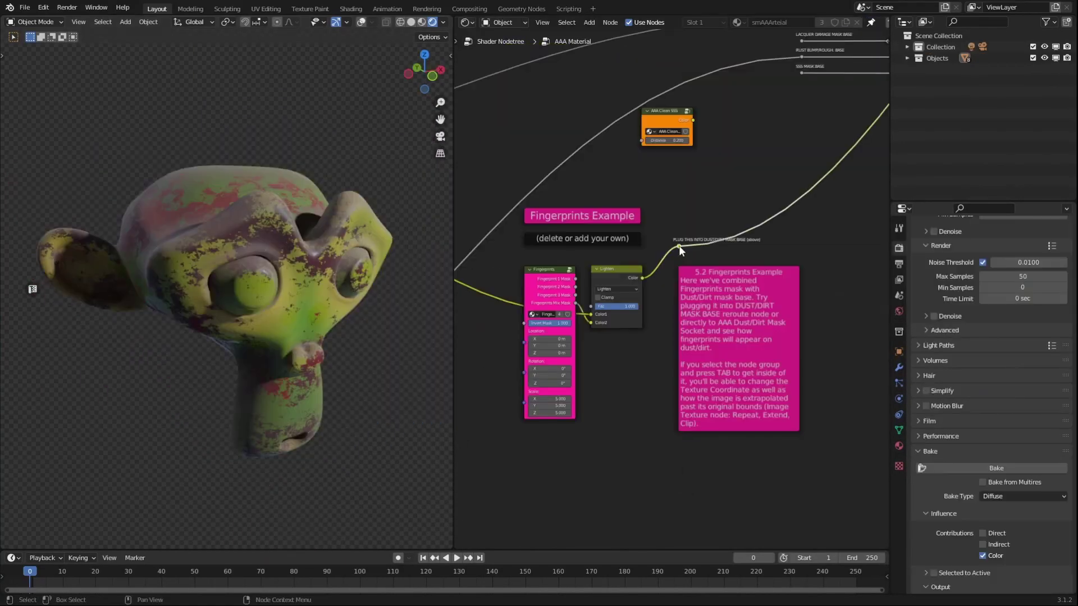
- Change the Fingerprints node's Scale on all axes and open its node group for editing
mouse_move(277, 279)
middle_down()
mouse_move(277, 369)
mouse_move(292, 348)
middle_up()
drag(559, 420, 579, 420)
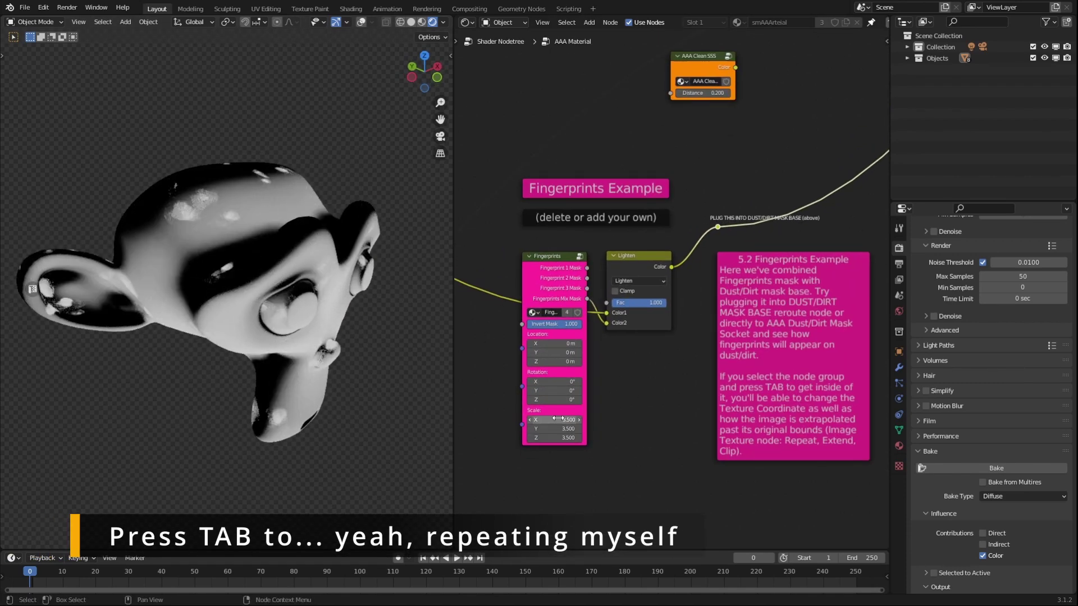
key(Tab)
middle_drag(427, 283, 451, 429)
click(605, 428)
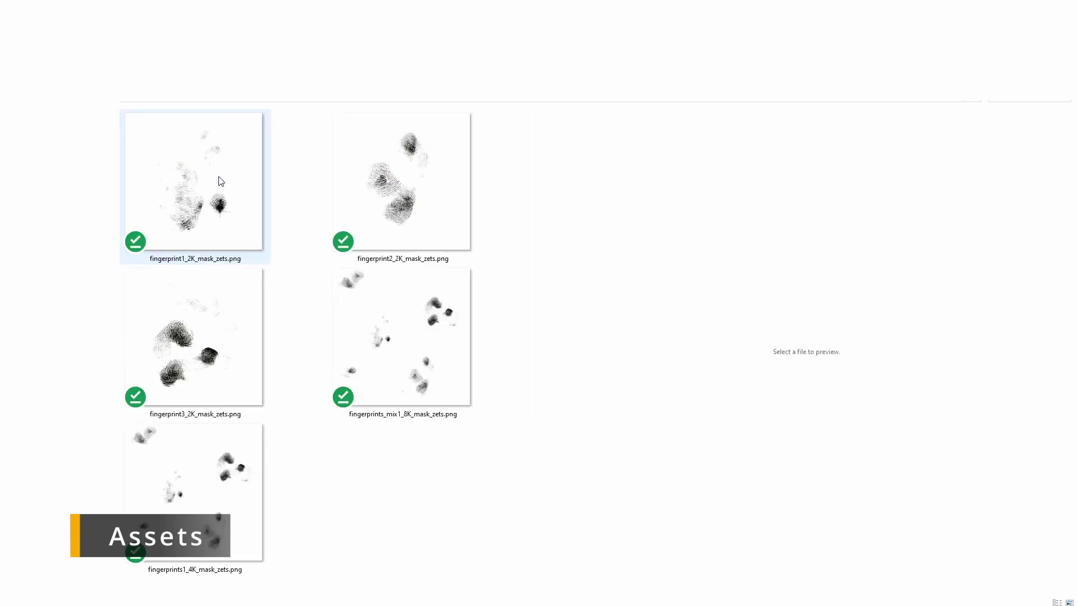
- Switch to the file explorer and preview the fingerprint2_2K, fingerprints_mix1_8K and fingerprints1_4K mask images
click(401, 180)
click(394, 350)
click(206, 471)
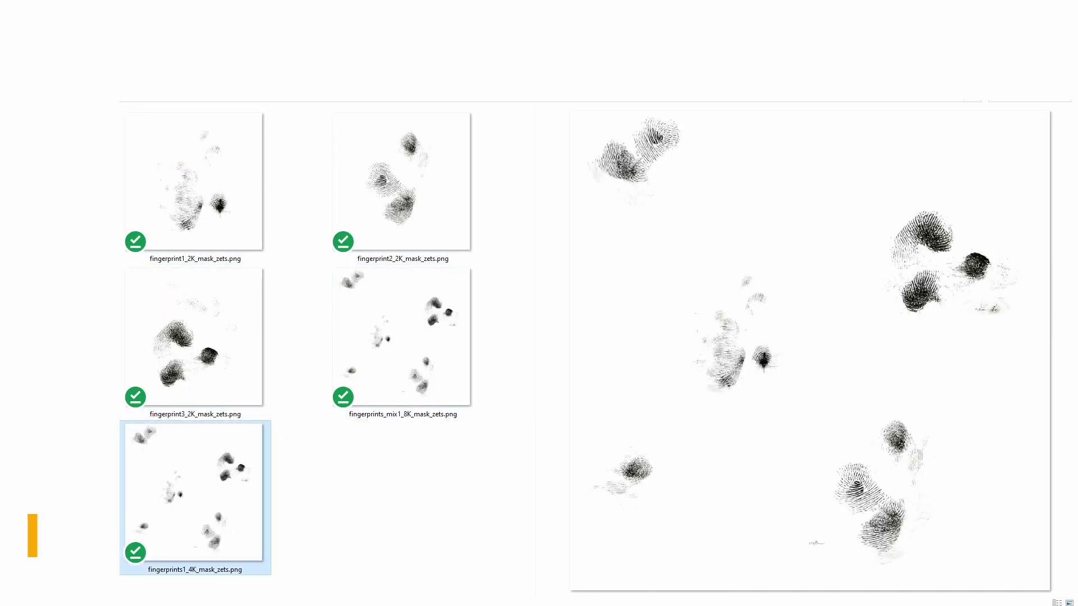